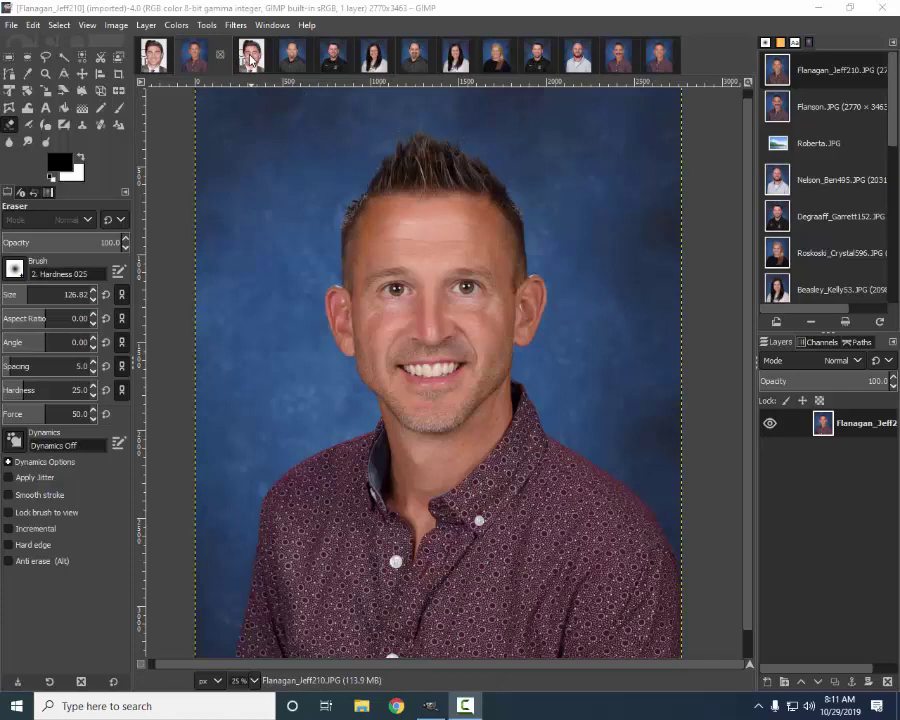
Make the celebrity portrait the active image from the image tab bar
{"action": "left_click", "coordinate": [251, 58]}
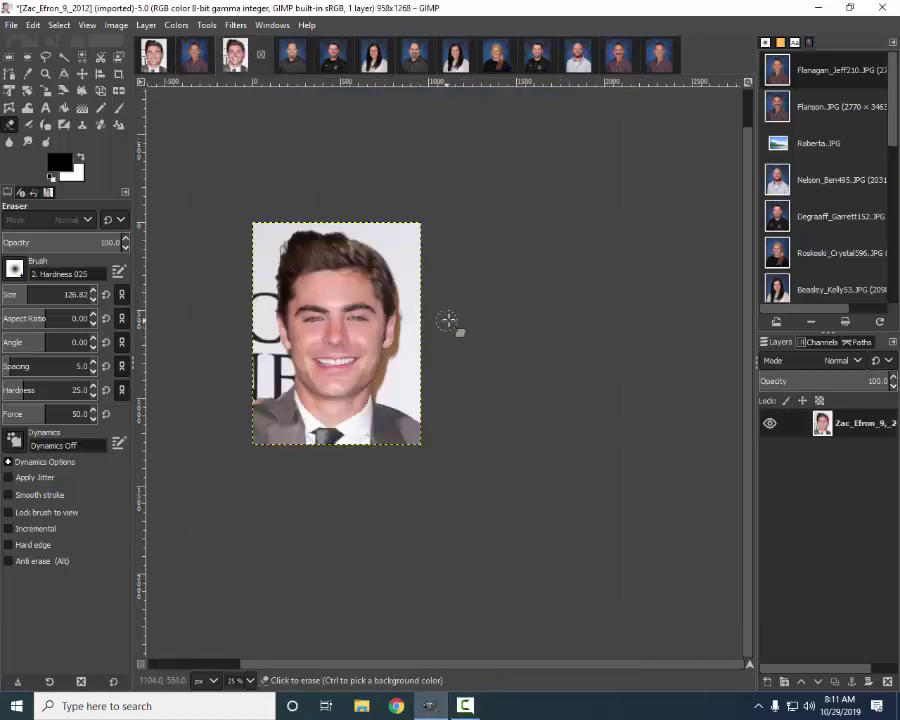
{"action": "scroll", "coordinate": [450, 317], "scroll_direction": "up", "scroll_amount": 2, "text": "ctrl"}
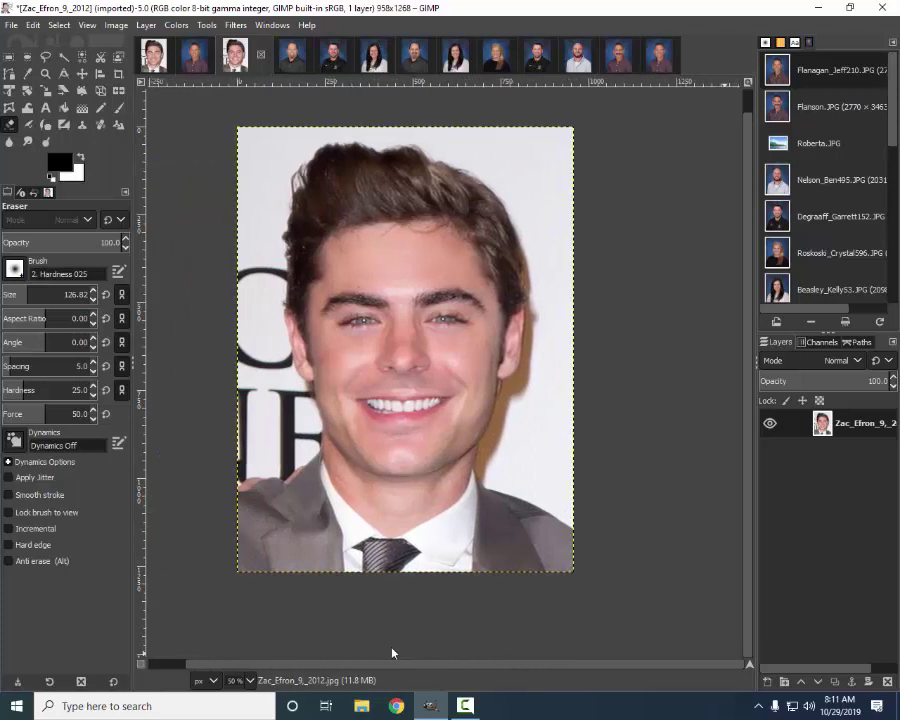
{"action": "scroll", "coordinate": [477, 607], "scroll_direction": "up", "scroll_amount": 1, "text": "ctrl"}
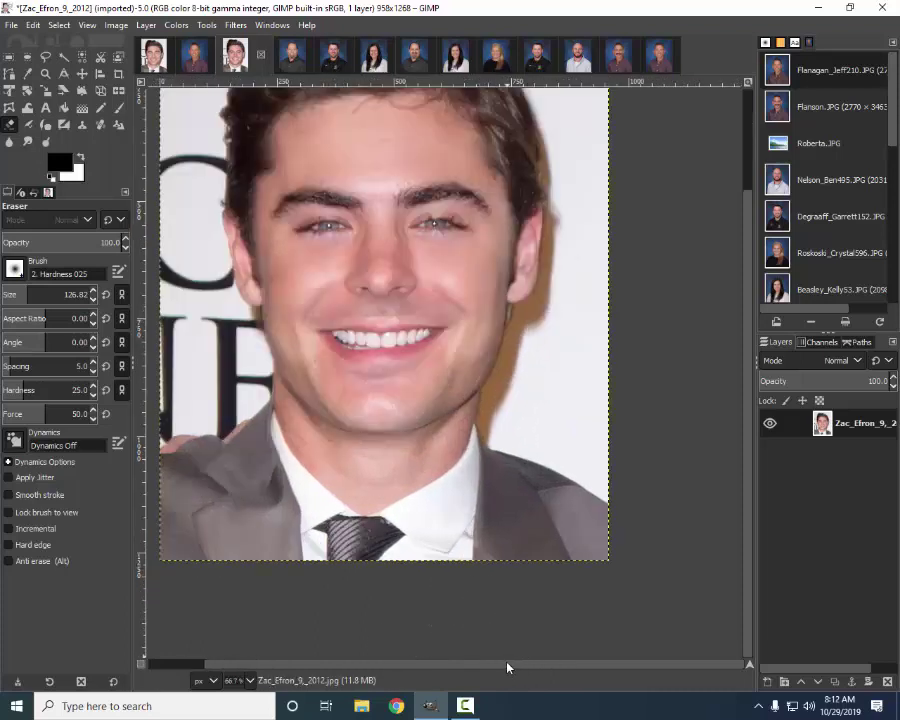
{"action": "scroll", "coordinate": [745, 440], "scroll_direction": "up", "scroll_amount": 4}
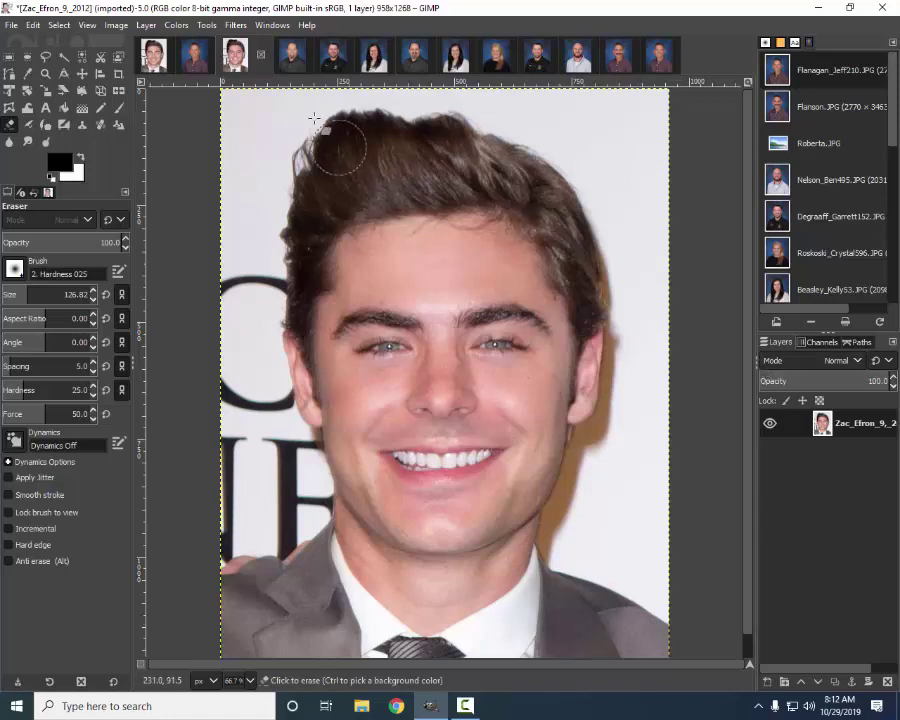
{"action": "left_click", "coordinate": [194, 55]}
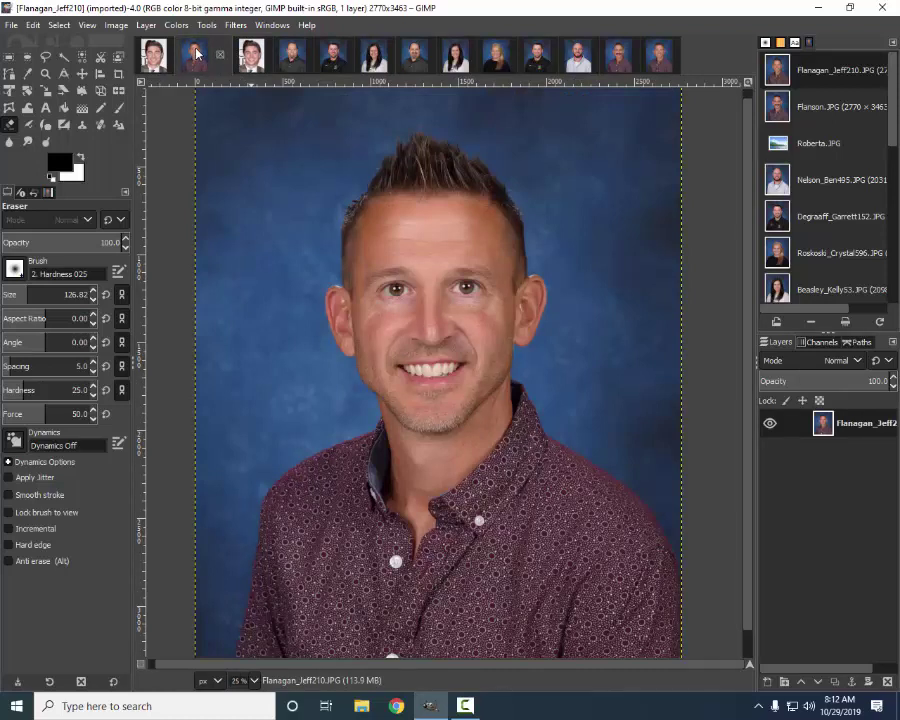
{"action": "left_click", "coordinate": [254, 60]}
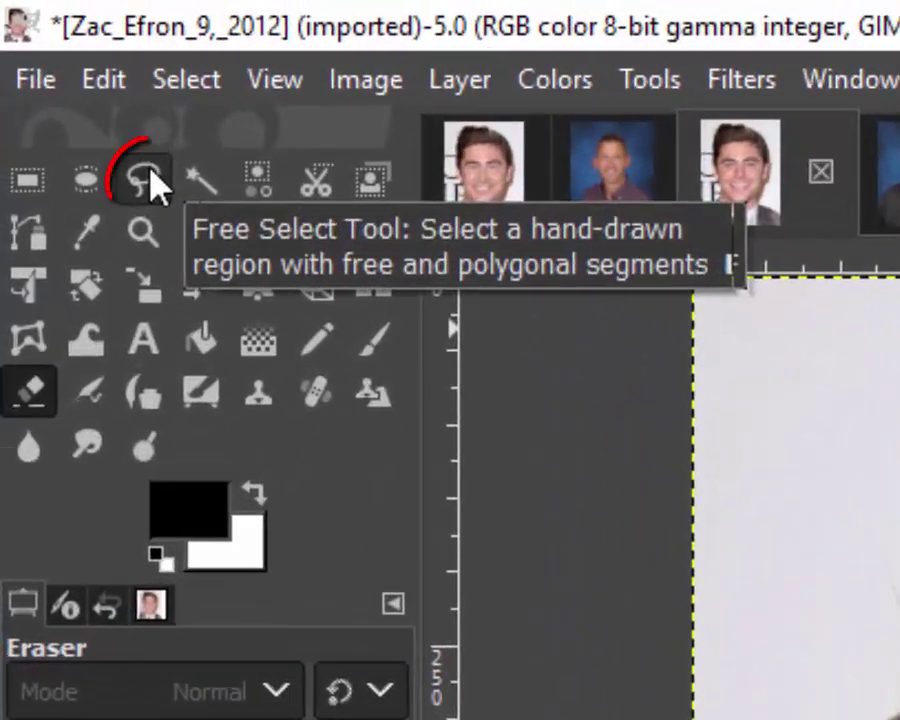
Draw a closed free-select outline around the celebrity's eyebrows, eyes, nose and mouth
{"action": "left_click", "coordinate": [148, 182]}
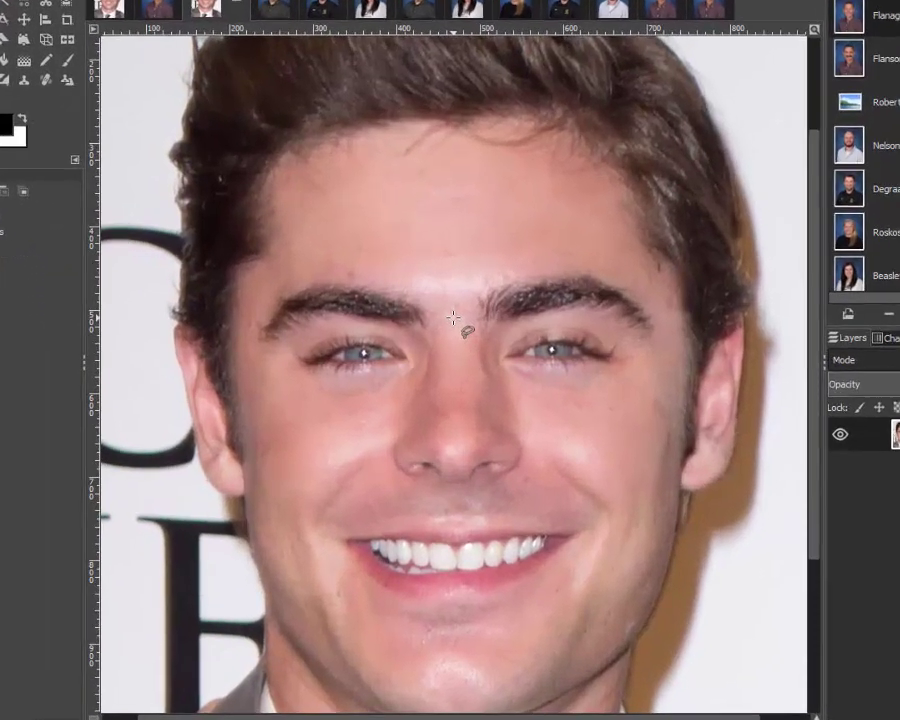
{"action": "left_click", "coordinate": [442, 325]}
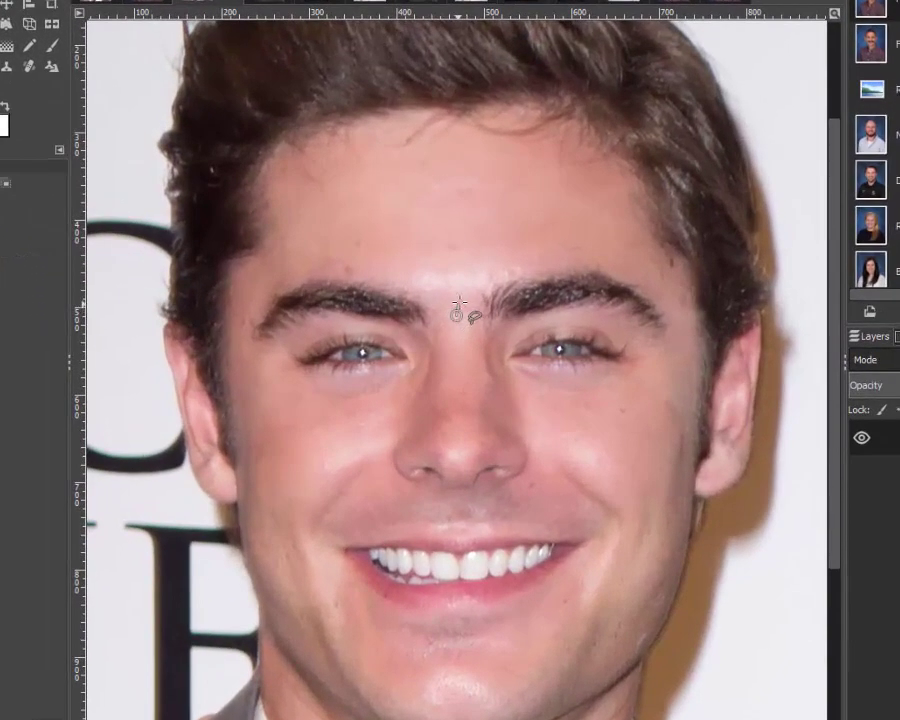
{"action": "left_click", "coordinate": [510, 265]}
{"action": "left_click", "coordinate": [588, 257]}
{"action": "left_click", "coordinate": [642, 264]}
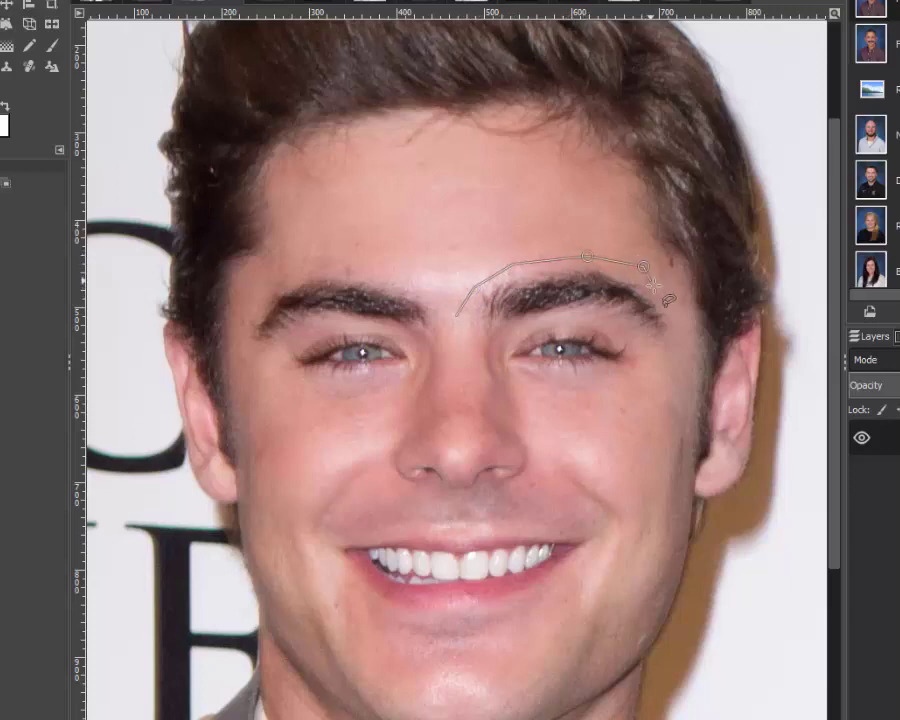
{"action": "mouse_move", "coordinate": [686, 331]}
{"action": "left_mouse_down"}
{"action": "mouse_move", "coordinate": [670, 376]}
{"action": "mouse_move", "coordinate": [570, 436]}
{"action": "mouse_move", "coordinate": [552, 460]}
{"action": "left_mouse_up"}
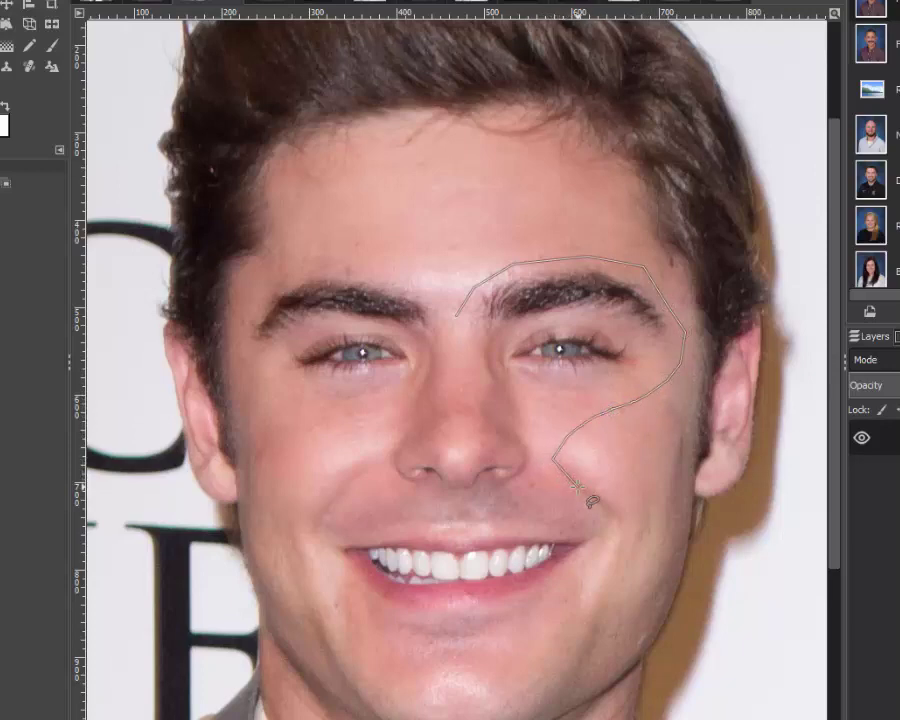
{"action": "mouse_move", "coordinate": [598, 514]}
{"action": "left_mouse_down"}
{"action": "mouse_move", "coordinate": [603, 540]}
{"action": "mouse_move", "coordinate": [577, 582]}
{"action": "left_mouse_up"}
{"action": "left_click", "coordinate": [523, 608]}
{"action": "left_click", "coordinate": [488, 620]}
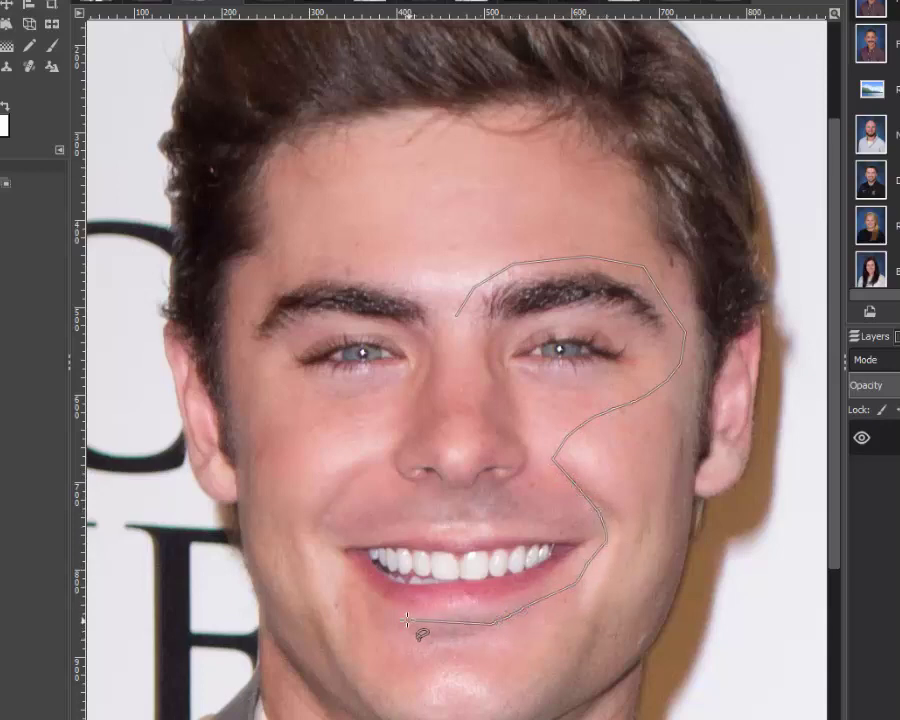
{"action": "mouse_move", "coordinate": [381, 612]}
{"action": "left_mouse_down"}
{"action": "mouse_move", "coordinate": [335, 586]}
{"action": "mouse_move", "coordinate": [312, 552]}
{"action": "mouse_move", "coordinate": [328, 510]}
{"action": "mouse_move", "coordinate": [367, 476]}
{"action": "mouse_move", "coordinate": [371, 443]}
{"action": "mouse_move", "coordinate": [317, 410]}
{"action": "mouse_move", "coordinate": [253, 395]}
{"action": "mouse_move", "coordinate": [242, 377]}
{"action": "mouse_move", "coordinate": [240, 330]}
{"action": "mouse_move", "coordinate": [260, 287]}
{"action": "mouse_move", "coordinate": [296, 263]}
{"action": "mouse_move", "coordinate": [382, 265]}
{"action": "mouse_move", "coordinate": [456, 316]}
{"action": "left_mouse_up"}
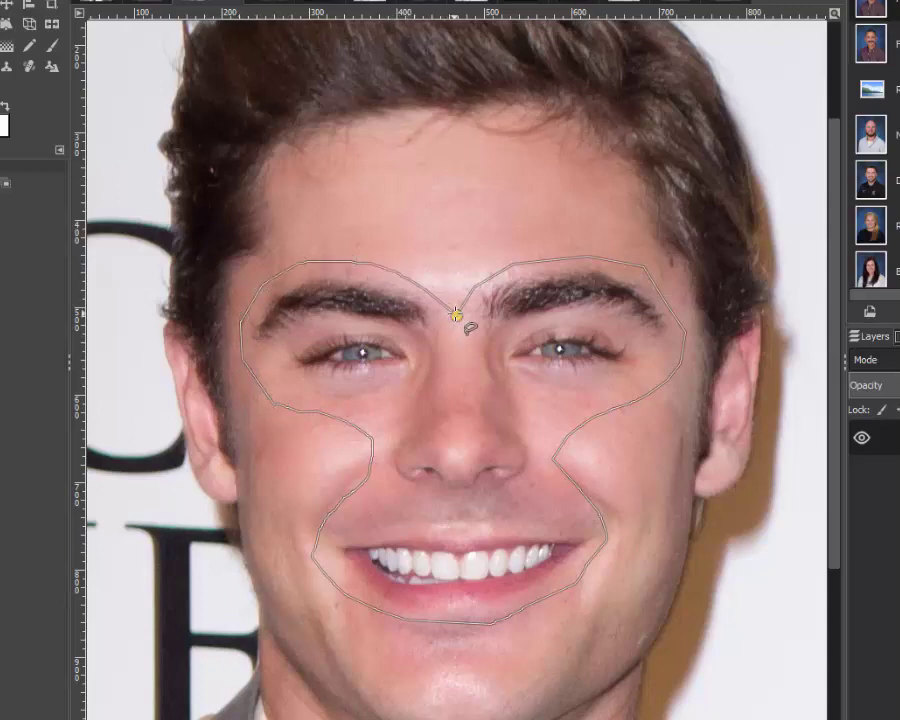
{"action": "key", "text": "Return"}
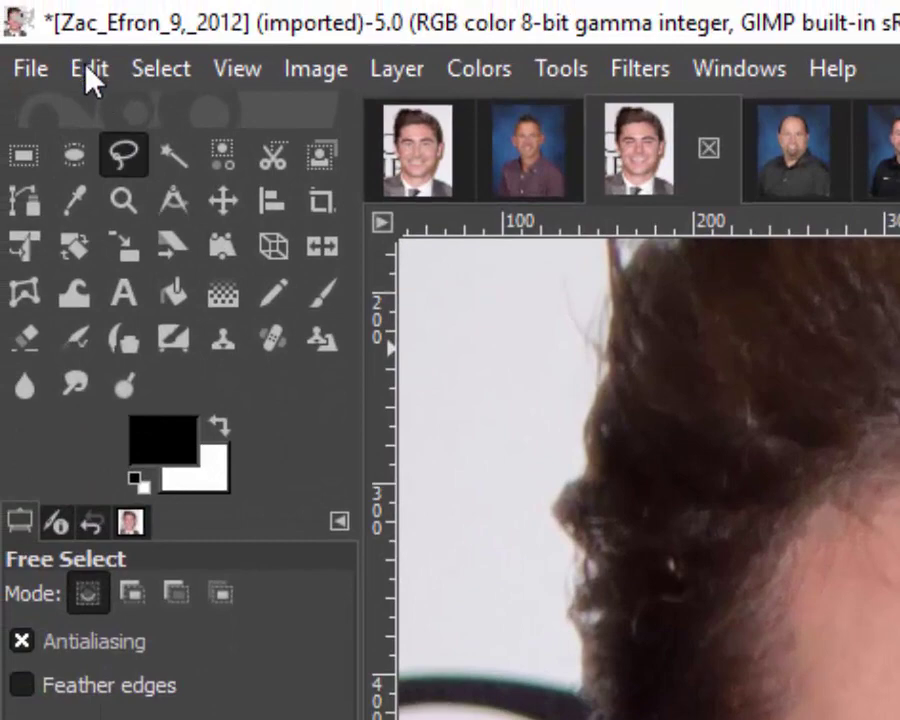
Copy the selected facial features and paste them into the school portrait as a new layer
{"action": "left_click", "coordinate": [86, 70]}
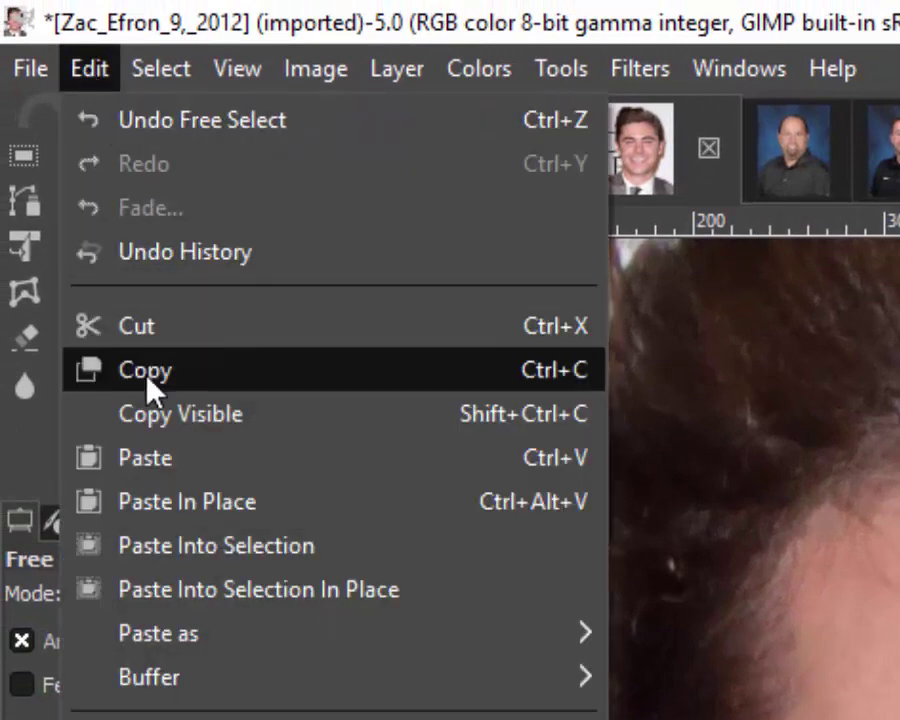
{"action": "left_click", "coordinate": [148, 373]}
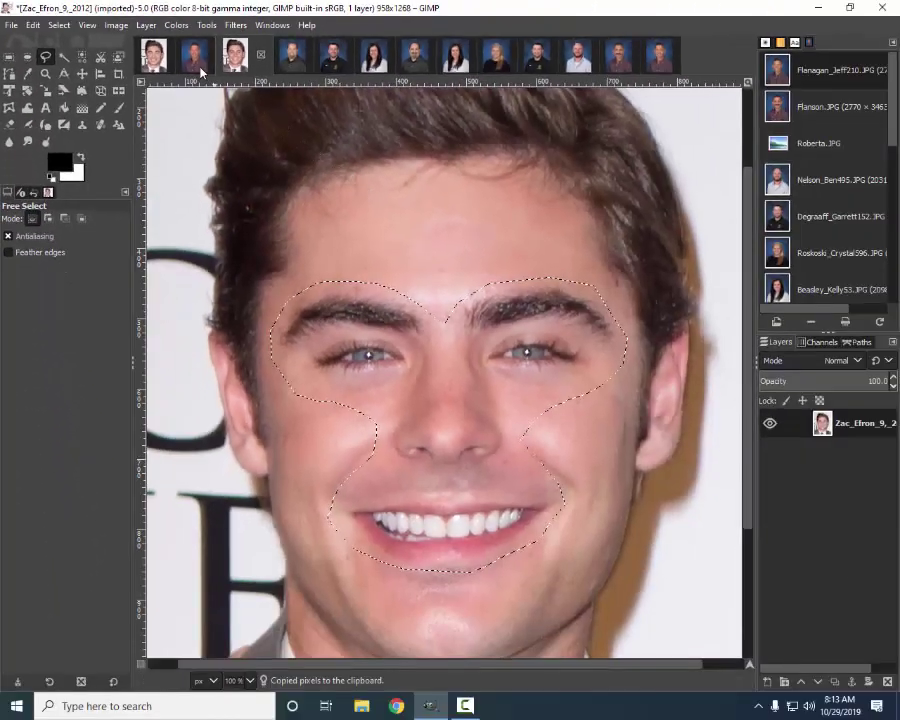
{"action": "key", "text": "alt+2"}
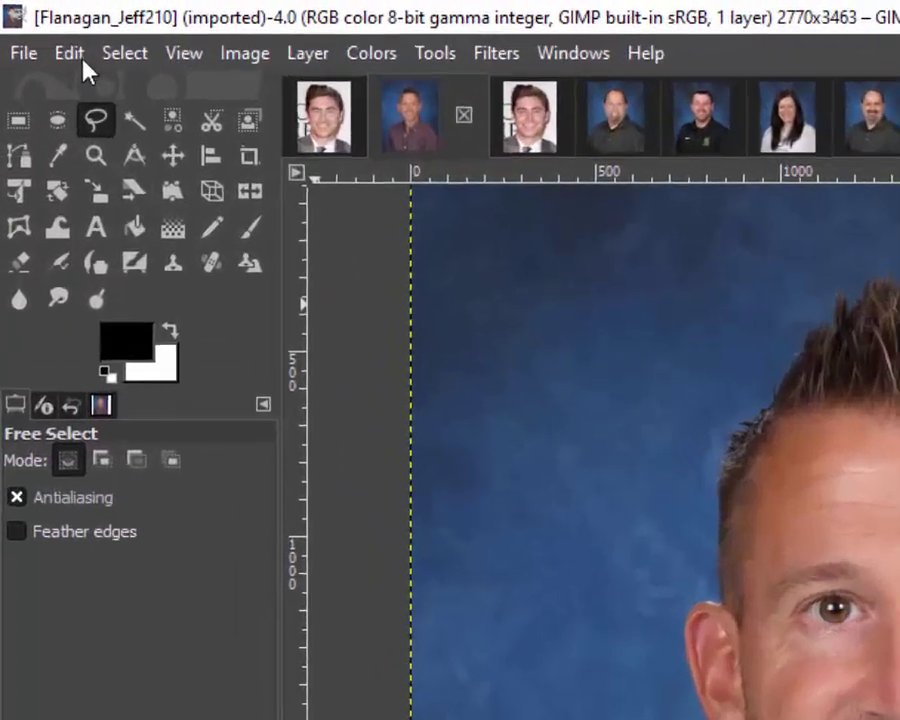
{"action": "left_click", "coordinate": [35, 26]}
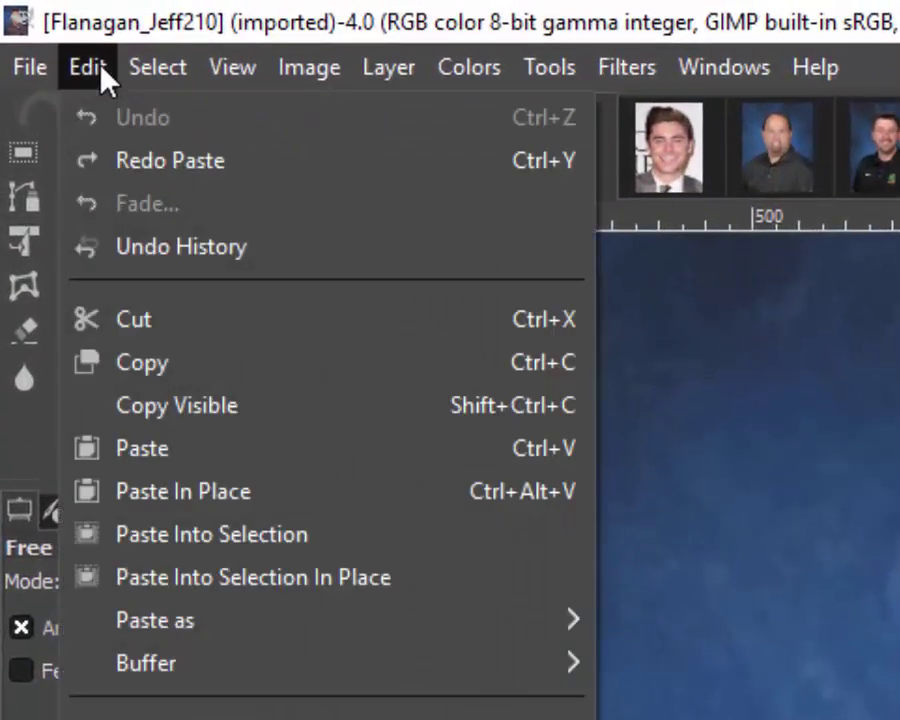
{"action": "mouse_move", "coordinate": [217, 629]}
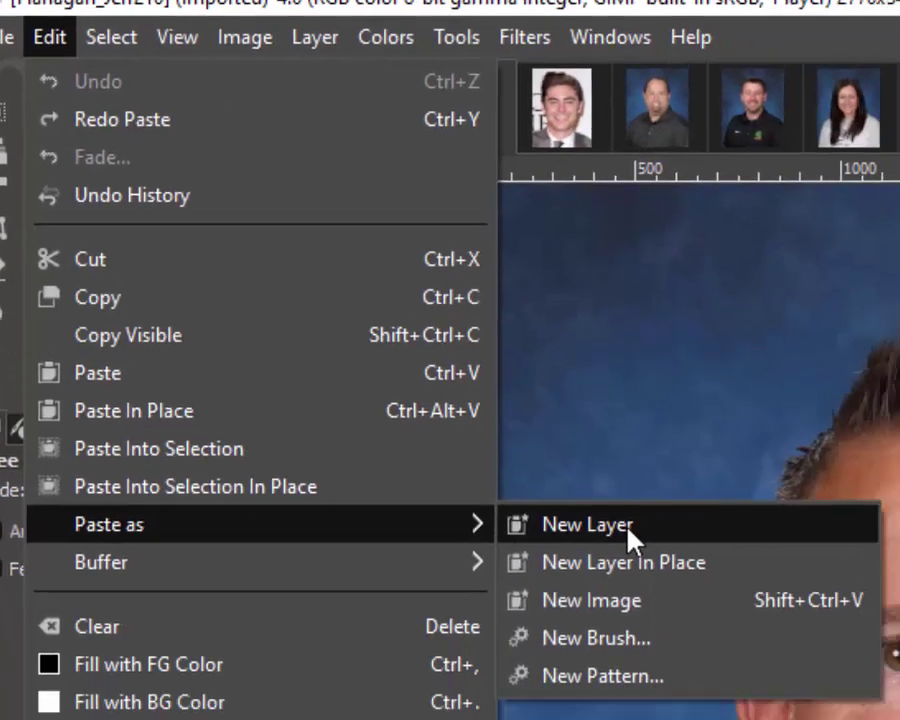
{"action": "left_click", "coordinate": [742, 625]}
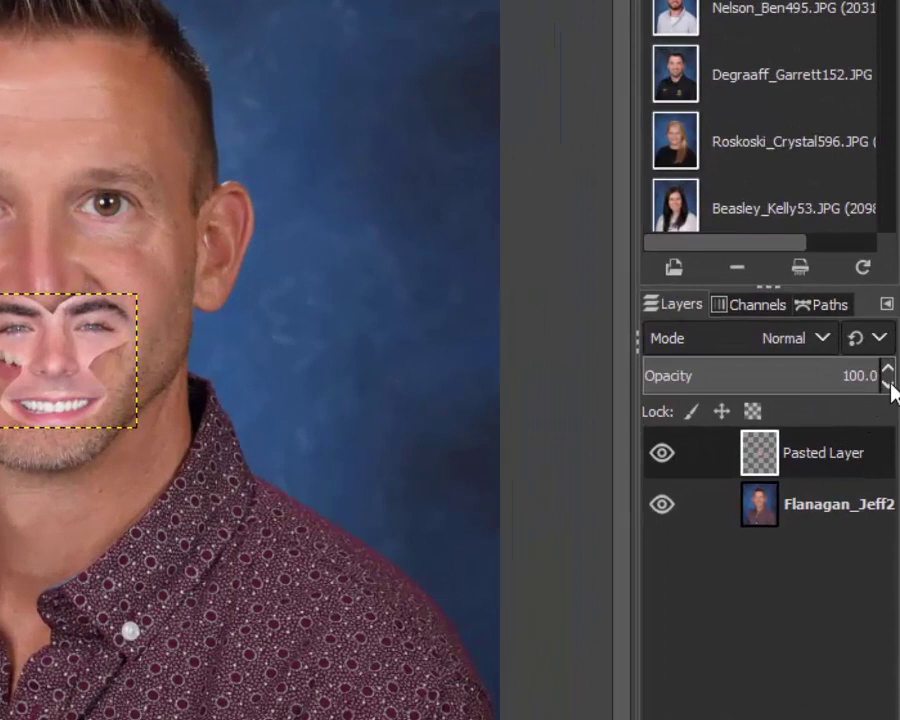
Lower the pasted layer's opacity to 50
{"action": "left_click_drag", "start_coordinate": [890, 384], "coordinate": [890, 384]}
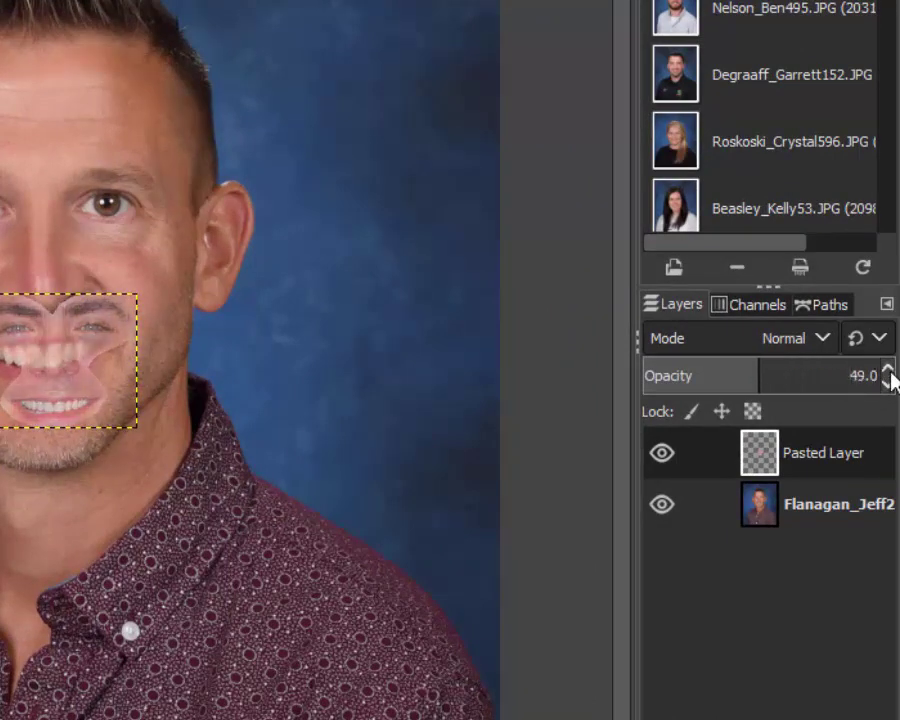
{"action": "left_click", "coordinate": [888, 370]}
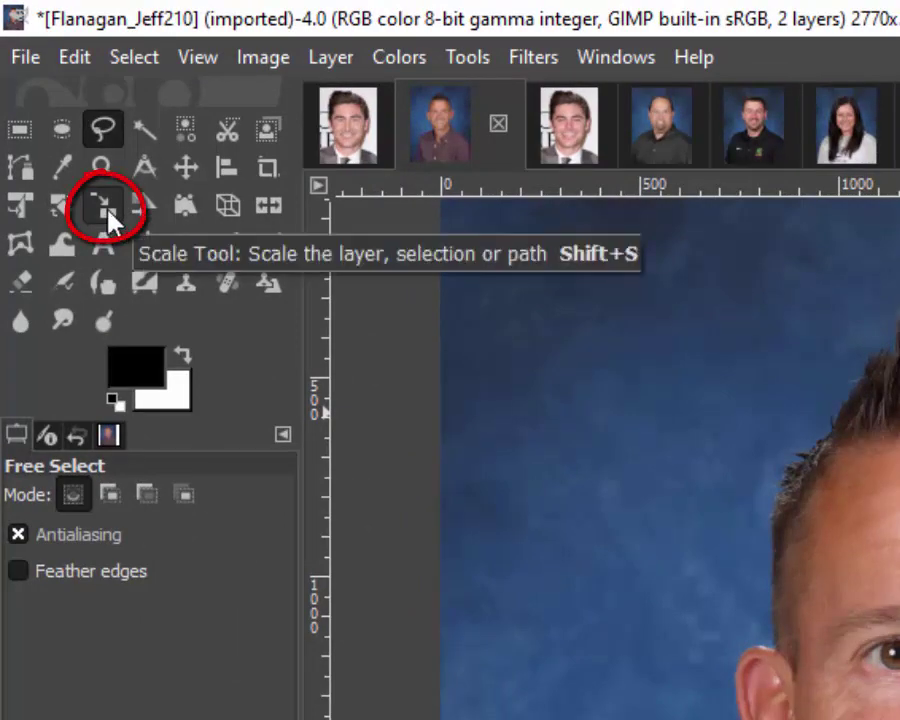
{"action": "left_click", "coordinate": [103, 208]}
Scale and position the pasted features to 971×803 px over the portrait's face
{"action": "left_click", "coordinate": [788, 670]}
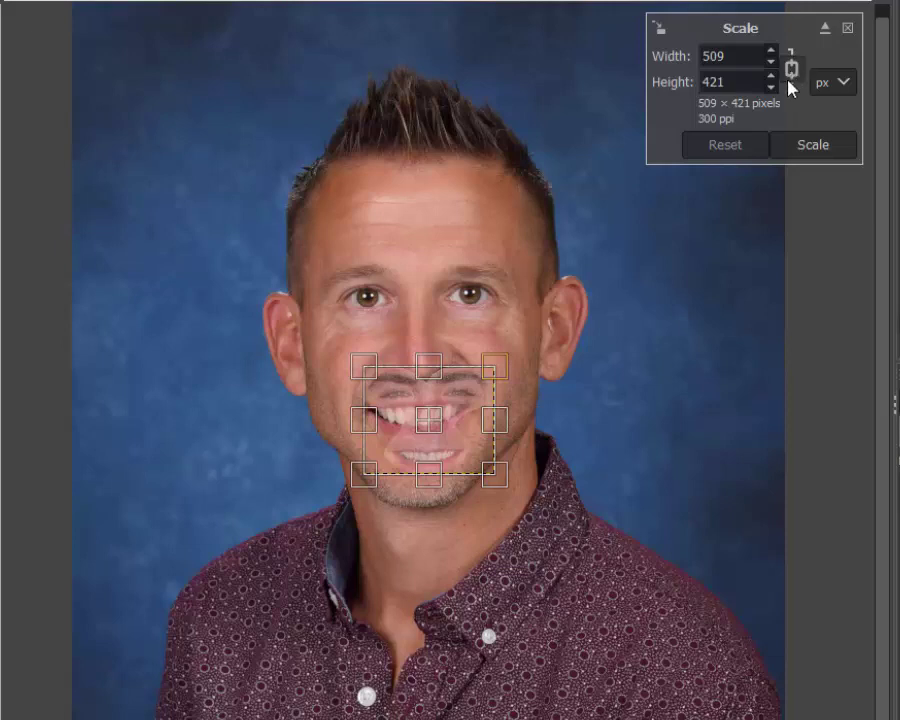
{"action": "left_click_drag", "start_coordinate": [514, 377], "coordinate": [565, 321]}
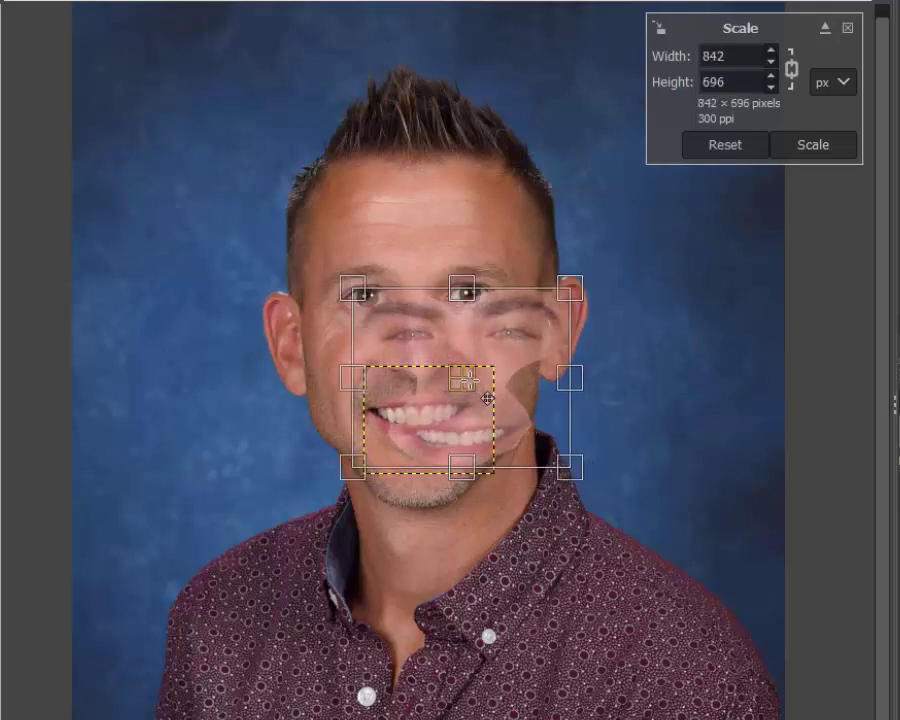
{"action": "left_click_drag", "start_coordinate": [487, 399], "coordinate": [442, 378]}
{"action": "left_click_drag", "start_coordinate": [525, 276], "coordinate": [568, 247]}
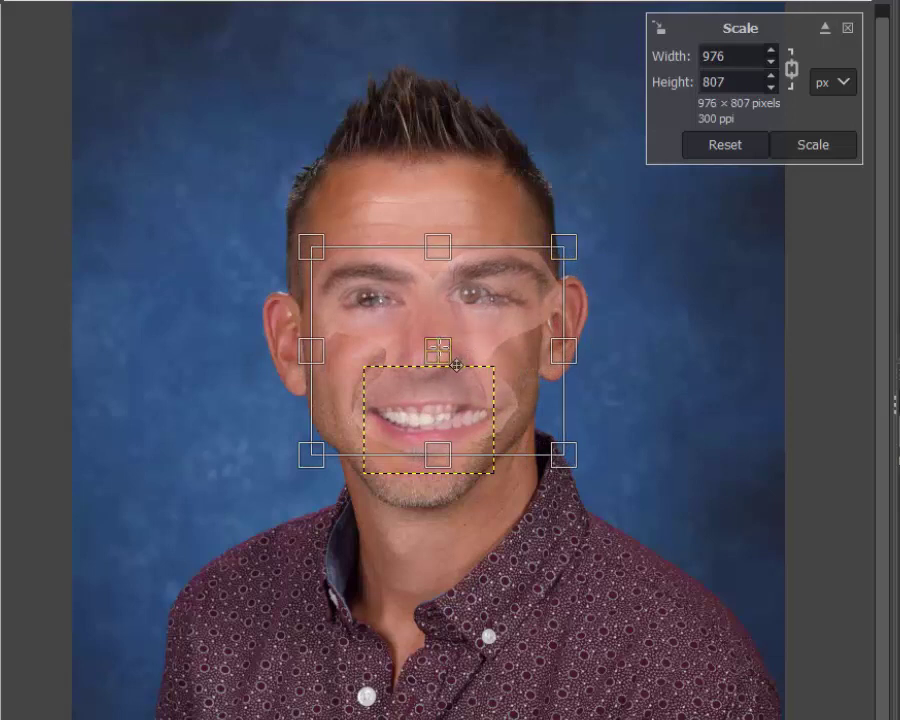
{"action": "mouse_move", "coordinate": [454, 367]}
{"action": "left_mouse_down"}
{"action": "mouse_move", "coordinate": [396, 358]}
{"action": "mouse_move", "coordinate": [440, 361]}
{"action": "left_mouse_up"}
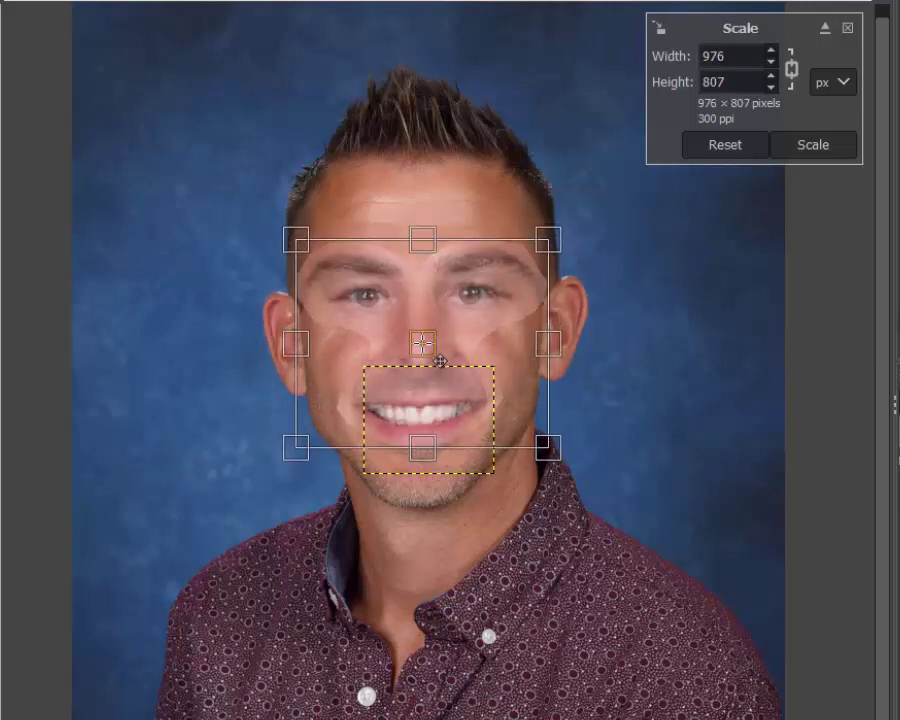
{"action": "left_click_drag", "start_coordinate": [548, 435], "coordinate": [552, 442]}
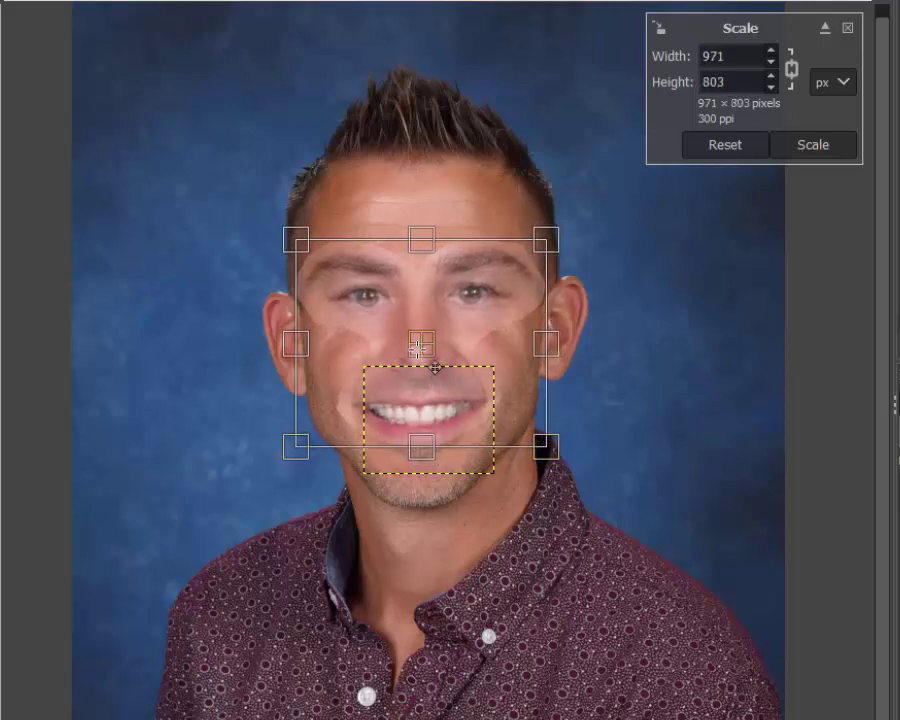
{"action": "left_click_drag", "start_coordinate": [426, 362], "coordinate": [433, 369]}
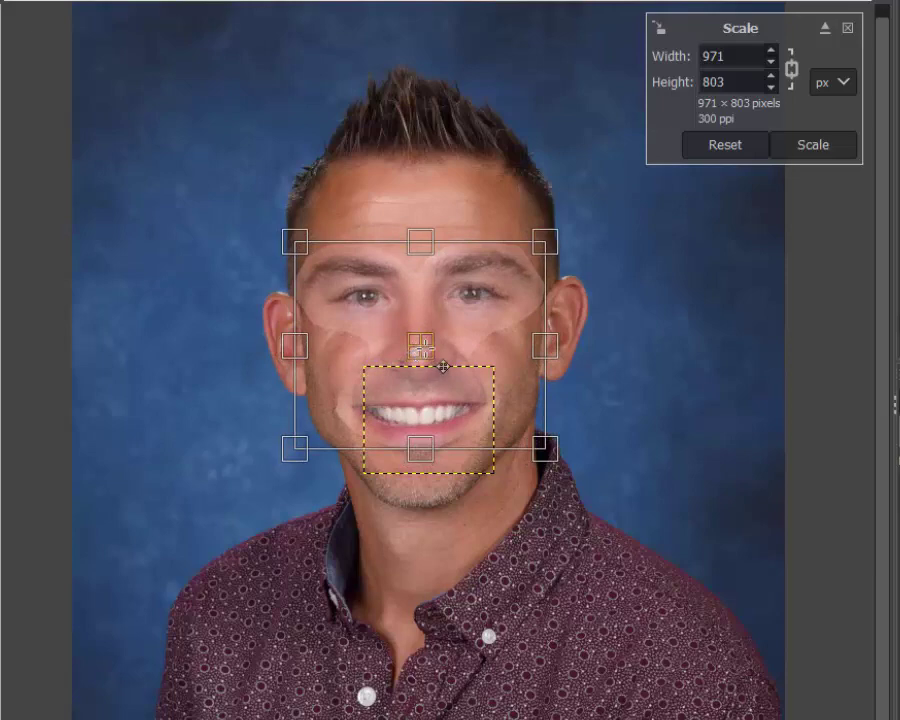
{"action": "left_click", "coordinate": [803, 150]}
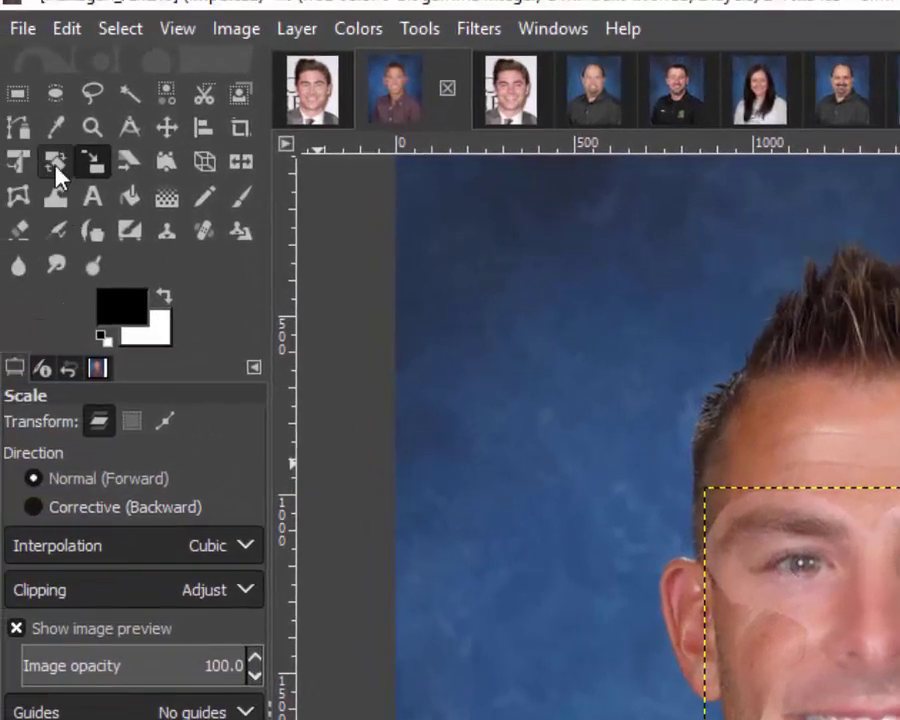
Rotate the pasted features 1.37° and raise the pasted layer's opacity to 100
{"action": "left_click", "coordinate": [56, 165]}
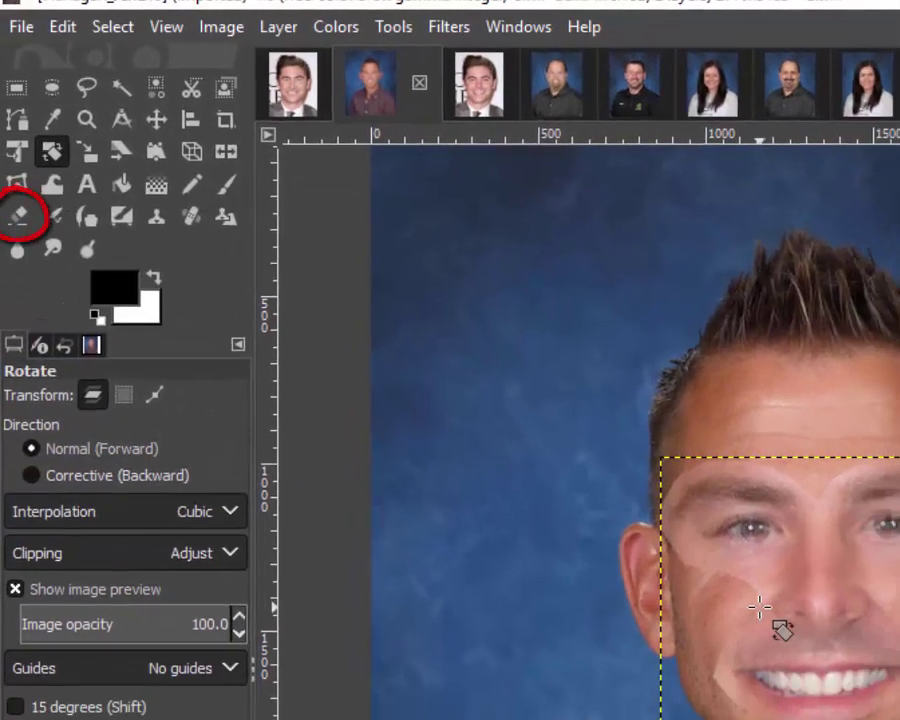
{"action": "left_click", "coordinate": [850, 590]}
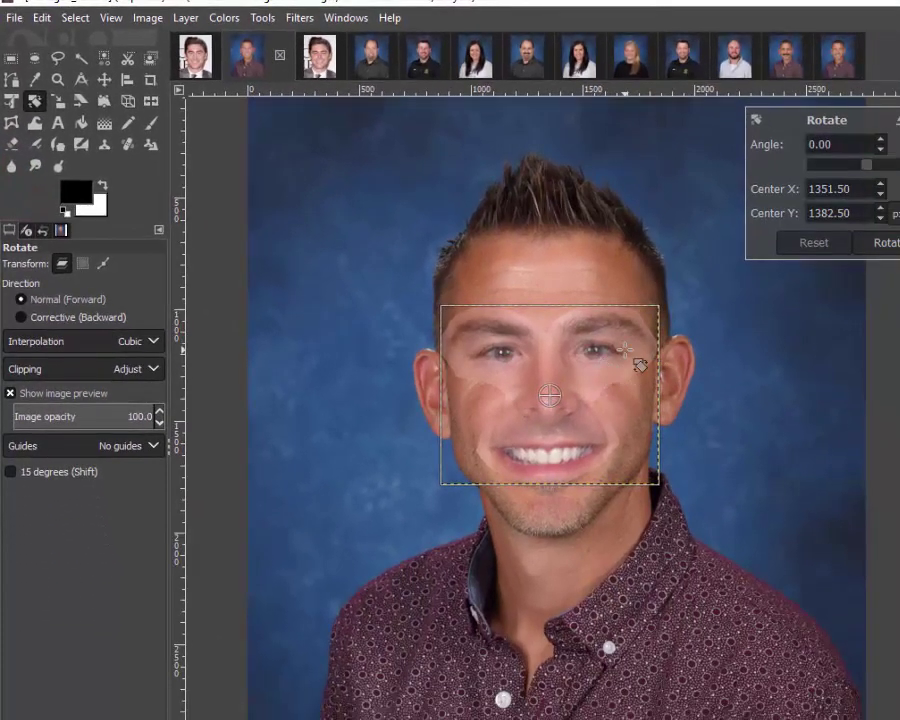
{"action": "mouse_move", "coordinate": [624, 348]}
{"action": "left_mouse_down"}
{"action": "mouse_move", "coordinate": [627, 358]}
{"action": "mouse_move", "coordinate": [620, 340]}
{"action": "mouse_move", "coordinate": [627, 350]}
{"action": "left_mouse_up"}
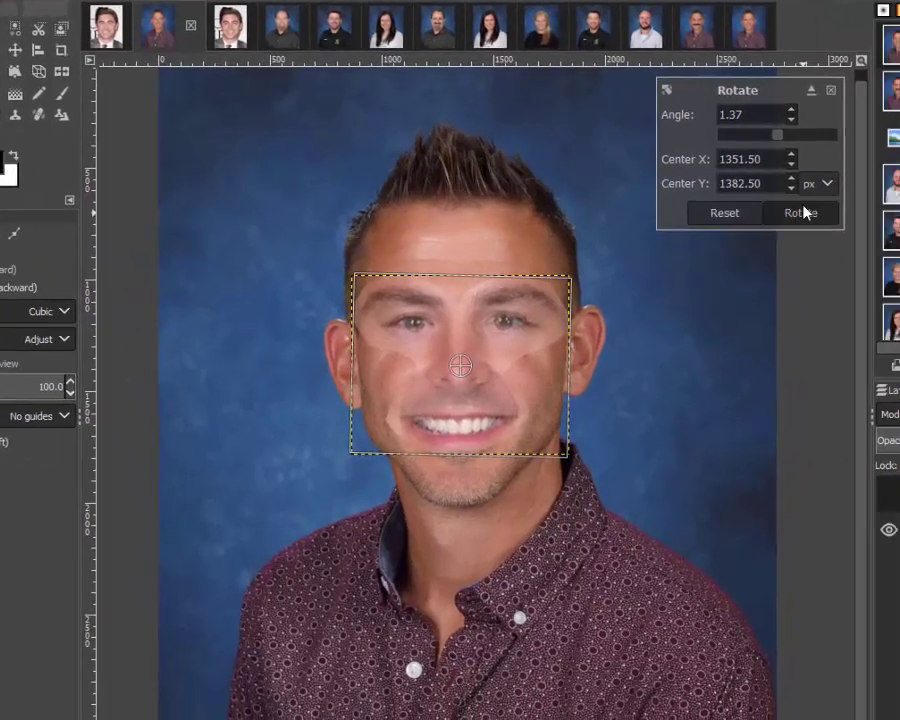
{"action": "left_click", "coordinate": [893, 242]}
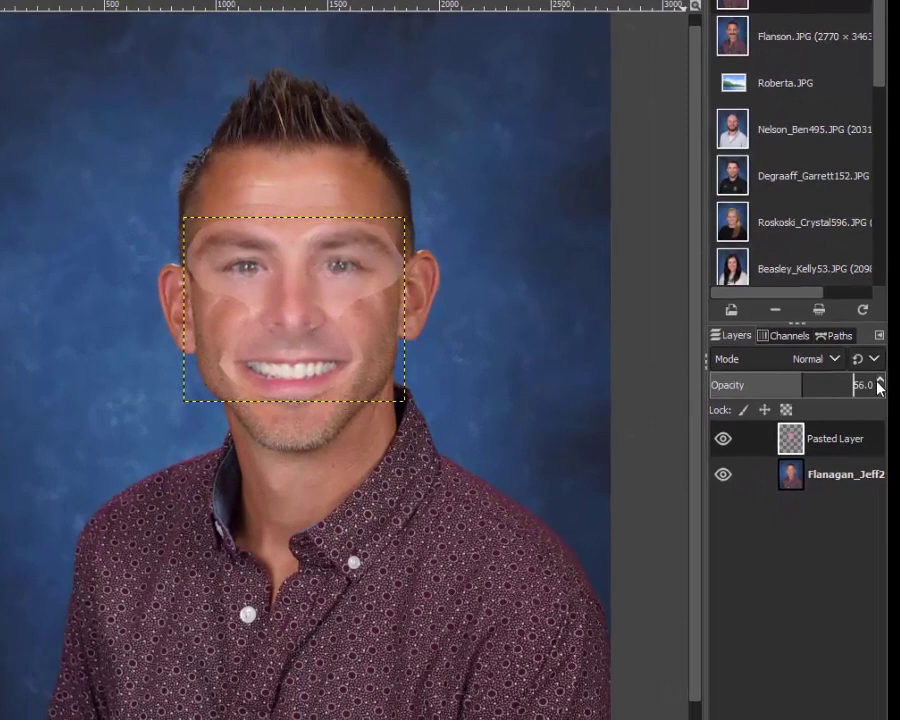
{"action": "left_click_drag", "start_coordinate": [879, 387], "coordinate": [879, 387]}
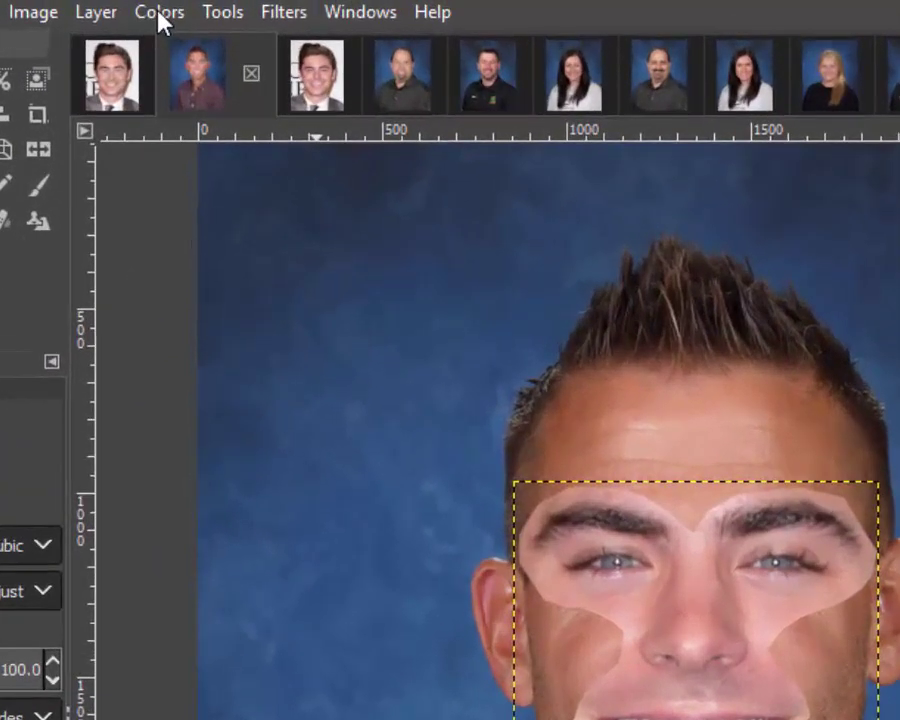
{"action": "left_click", "coordinate": [160, 14]}
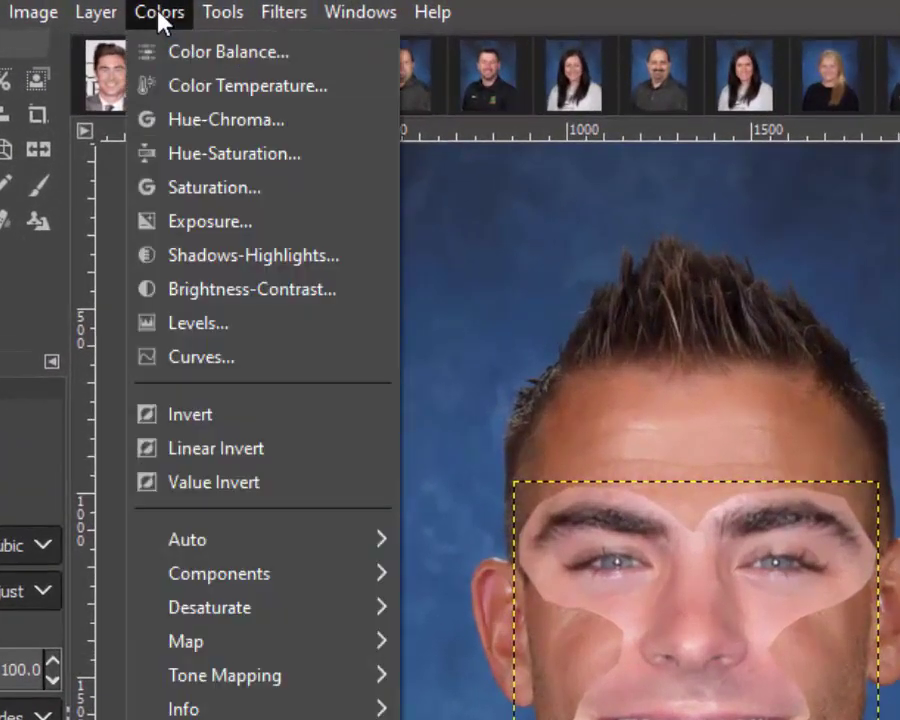
In Levels, drag the midtone slider to darken the pasted features to about 0.75 gamma
{"action": "left_click", "coordinate": [200, 325]}
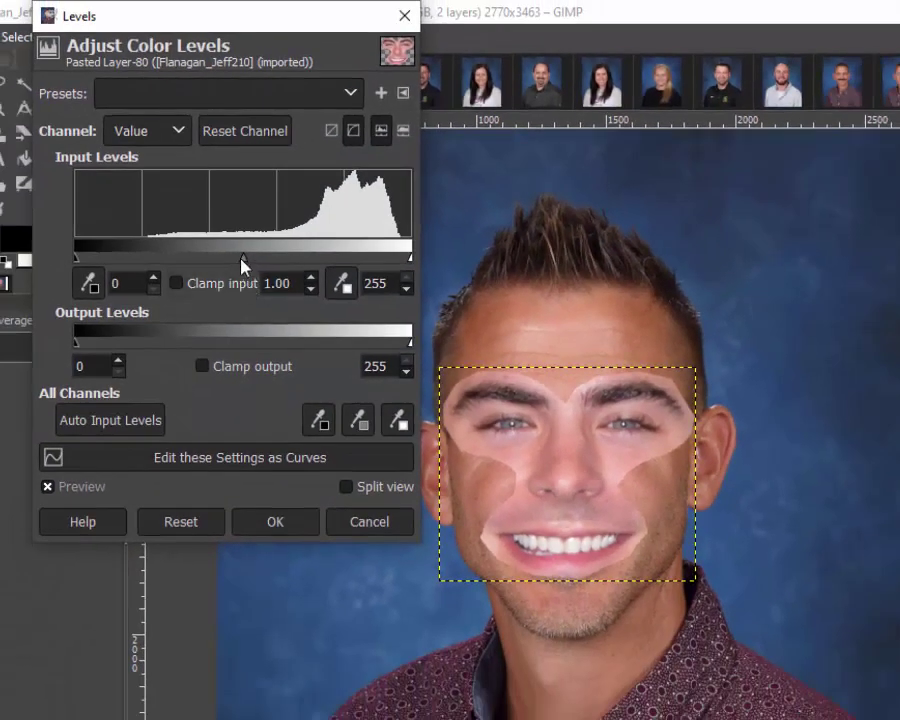
{"action": "left_click_drag", "start_coordinate": [246, 265], "coordinate": [275, 259]}
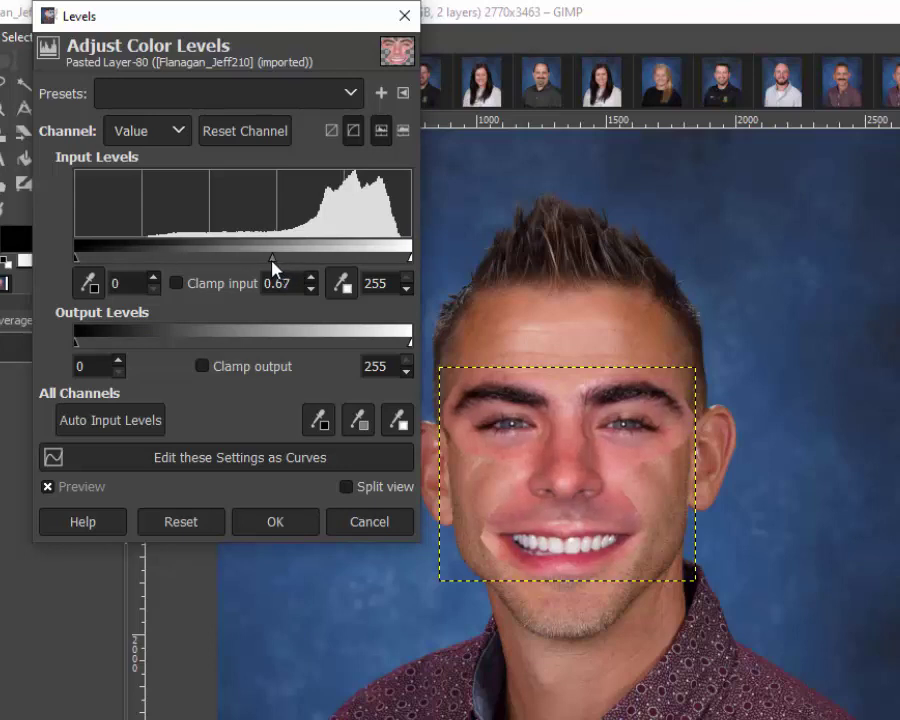
{"action": "left_click_drag", "start_coordinate": [268, 266], "coordinate": [262, 266]}
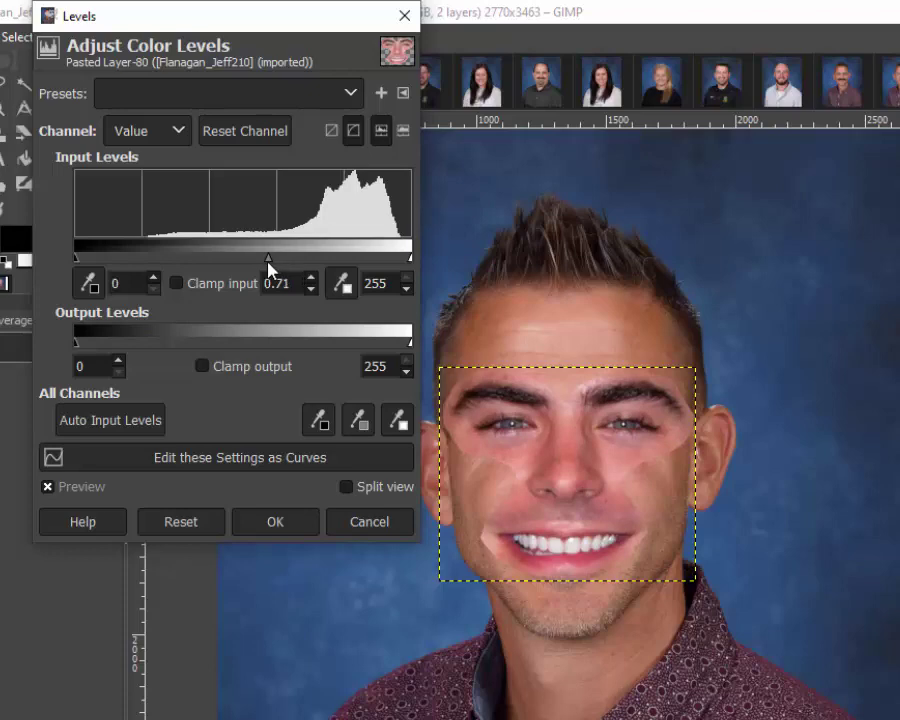
Apply the Levels change and set up the Eraser with the 2. Hardness 025 brush
{"action": "left_click", "coordinate": [276, 522]}
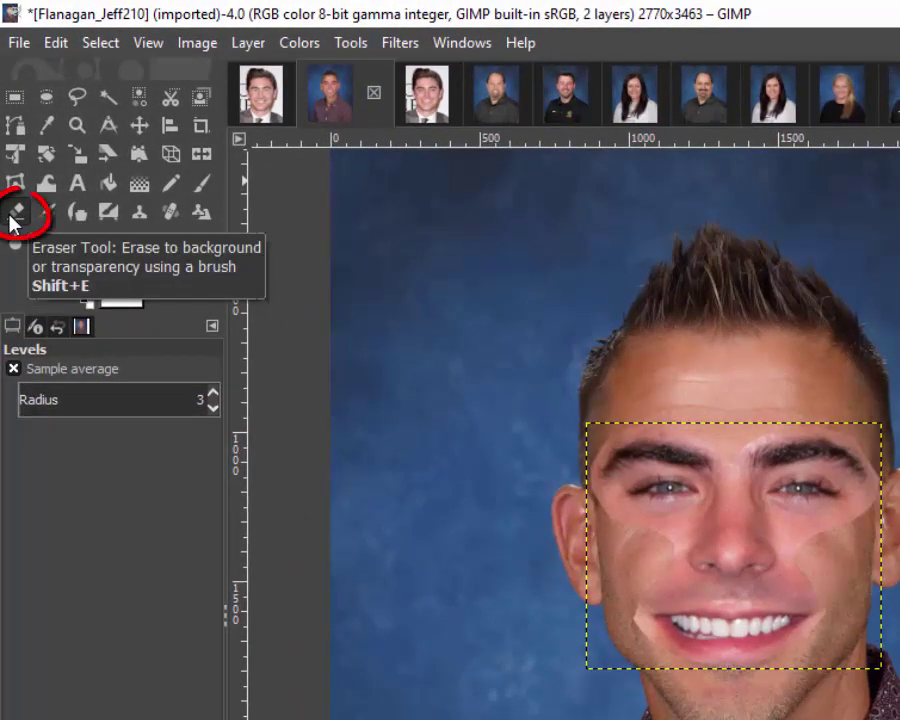
{"action": "left_click", "coordinate": [16, 213]}
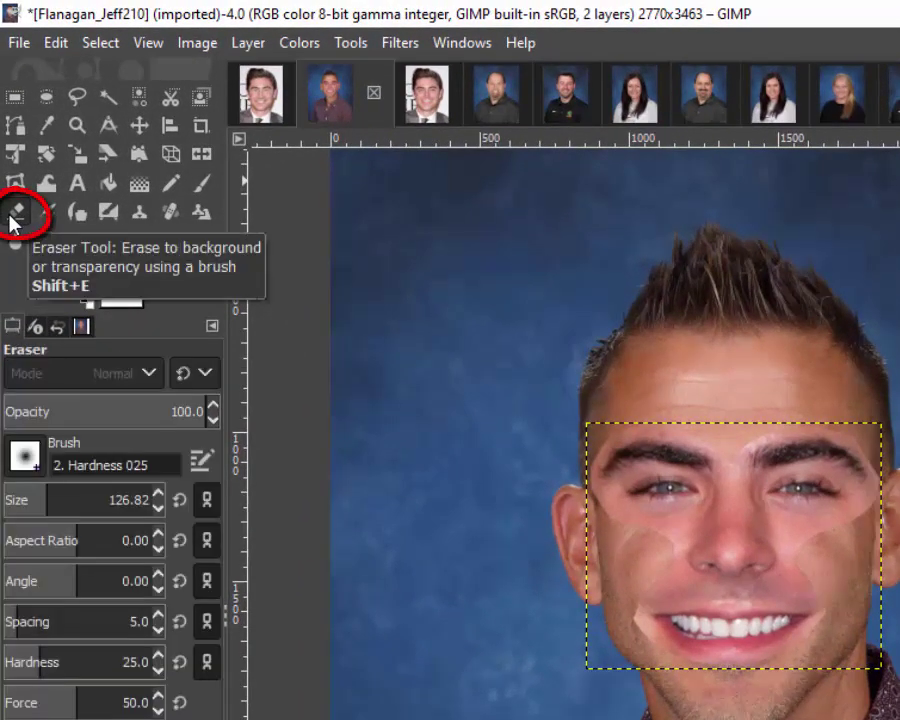
{"action": "left_click", "coordinate": [37, 463]}
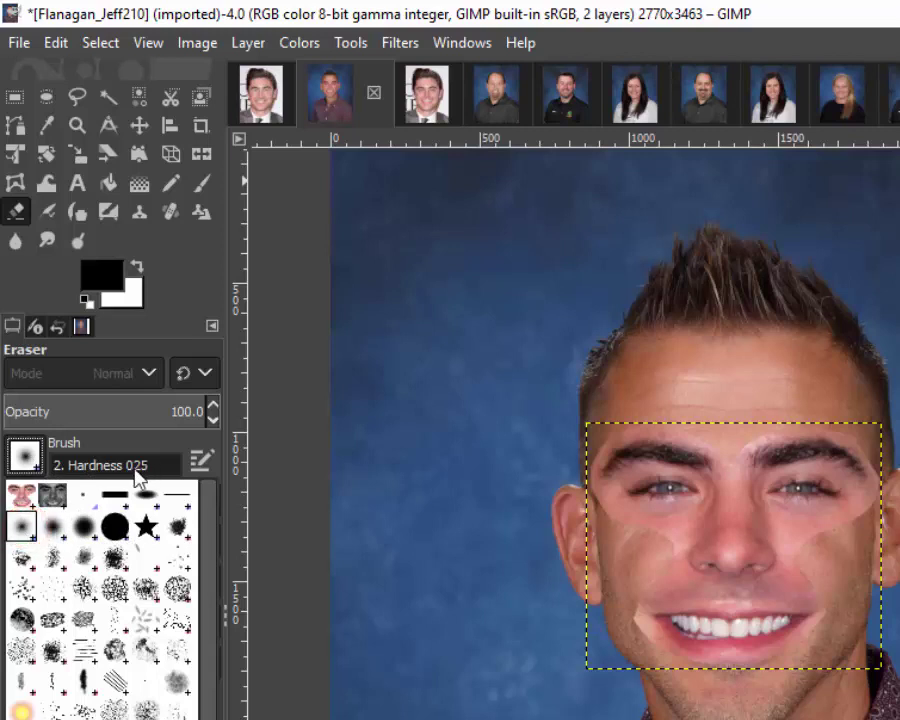
{"action": "left_click", "coordinate": [27, 460]}
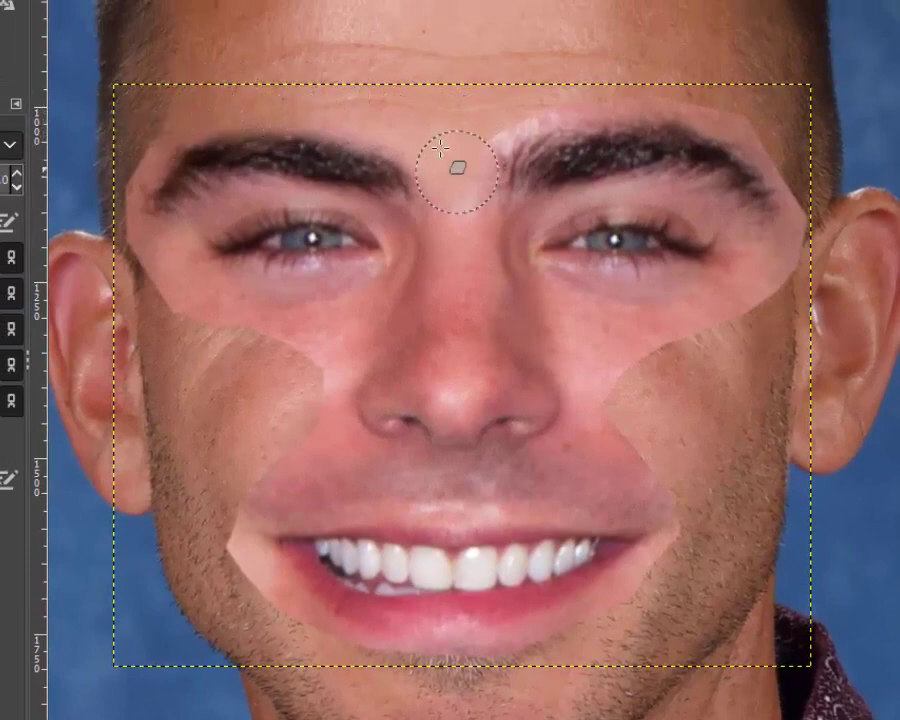
Soft-erase the pasted edges above the right eyebrow, along the cheek and around the temple
{"action": "mouse_move", "coordinate": [487, 143]}
{"action": "left_mouse_down"}
{"action": "mouse_move", "coordinate": [515, 123]}
{"action": "mouse_move", "coordinate": [579, 106]}
{"action": "mouse_move", "coordinate": [659, 98]}
{"action": "mouse_move", "coordinate": [749, 125]}
{"action": "mouse_move", "coordinate": [790, 162]}
{"action": "mouse_move", "coordinate": [790, 244]}
{"action": "mouse_move", "coordinate": [749, 305]}
{"action": "mouse_move", "coordinate": [754, 315]}
{"action": "mouse_move", "coordinate": [770, 283]}
{"action": "mouse_move", "coordinate": [764, 259]}
{"action": "mouse_move", "coordinate": [721, 326]}
{"action": "mouse_move", "coordinate": [635, 349]}
{"action": "mouse_move", "coordinate": [748, 290]}
{"action": "mouse_move", "coordinate": [655, 342]}
{"action": "mouse_move", "coordinate": [612, 333]}
{"action": "mouse_move", "coordinate": [608, 342]}
{"action": "mouse_move", "coordinate": [609, 409]}
{"action": "mouse_move", "coordinate": [637, 427]}
{"action": "mouse_move", "coordinate": [631, 441]}
{"action": "mouse_move", "coordinate": [651, 445]}
{"action": "mouse_move", "coordinate": [684, 481]}
{"action": "mouse_move", "coordinate": [703, 531]}
{"action": "mouse_move", "coordinate": [703, 544]}
{"action": "mouse_move", "coordinate": [623, 613]}
{"action": "mouse_move", "coordinate": [508, 660]}
{"action": "mouse_move", "coordinate": [396, 665]}
{"action": "mouse_move", "coordinate": [340, 648]}
{"action": "mouse_move", "coordinate": [432, 667]}
{"action": "mouse_move", "coordinate": [328, 645]}
{"action": "mouse_move", "coordinate": [269, 607]}
{"action": "mouse_move", "coordinate": [232, 553]}
{"action": "mouse_move", "coordinate": [227, 514]}
{"action": "mouse_move", "coordinate": [255, 476]}
{"action": "mouse_move", "coordinate": [289, 454]}
{"action": "mouse_move", "coordinate": [319, 376]}
{"action": "mouse_move", "coordinate": [303, 346]}
{"action": "mouse_move", "coordinate": [220, 432]}
{"action": "mouse_move", "coordinate": [220, 380]}
{"action": "mouse_move", "coordinate": [239, 302]}
{"action": "mouse_move", "coordinate": [227, 345]}
{"action": "left_mouse_up"}
{"action": "mouse_move", "coordinate": [331, 352]}
{"action": "left_mouse_down"}
{"action": "mouse_move", "coordinate": [252, 293]}
{"action": "mouse_move", "coordinate": [235, 230]}
{"action": "left_mouse_up"}
{"action": "mouse_move", "coordinate": [160, 238]}
{"action": "left_mouse_down"}
{"action": "mouse_move", "coordinate": [148, 194]}
{"action": "mouse_move", "coordinate": [203, 165]}
{"action": "mouse_move", "coordinate": [120, 260]}
{"action": "mouse_move", "coordinate": [132, 283]}
{"action": "mouse_move", "coordinate": [158, 290]}
{"action": "mouse_move", "coordinate": [197, 338]}
{"action": "mouse_move", "coordinate": [276, 365]}
{"action": "mouse_move", "coordinate": [297, 387]}
{"action": "mouse_move", "coordinate": [285, 436]}
{"action": "left_mouse_up"}
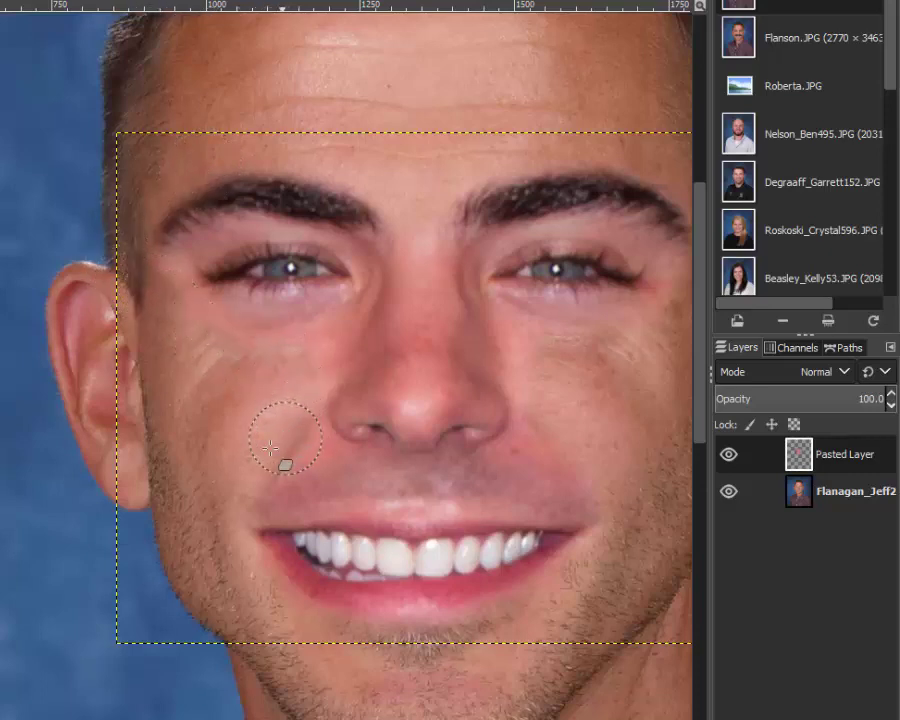
Hide the original portrait layer to inspect the pasted features, then make it visible again
{"action": "left_click", "coordinate": [728, 491]}
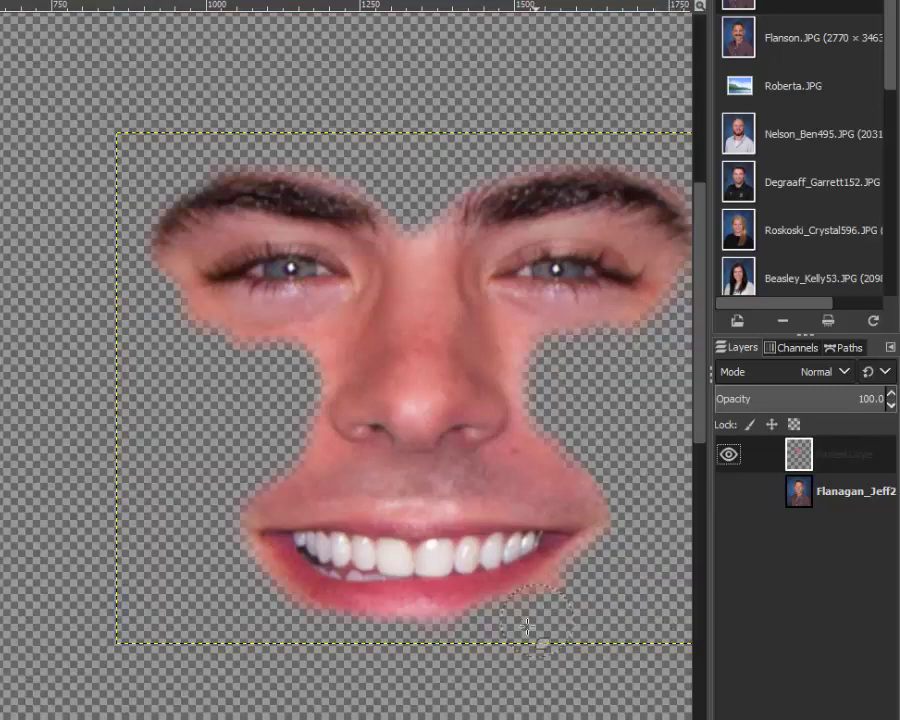
{"action": "scroll", "coordinate": [346, 360], "scroll_direction": "right", "scroll_amount": 2}
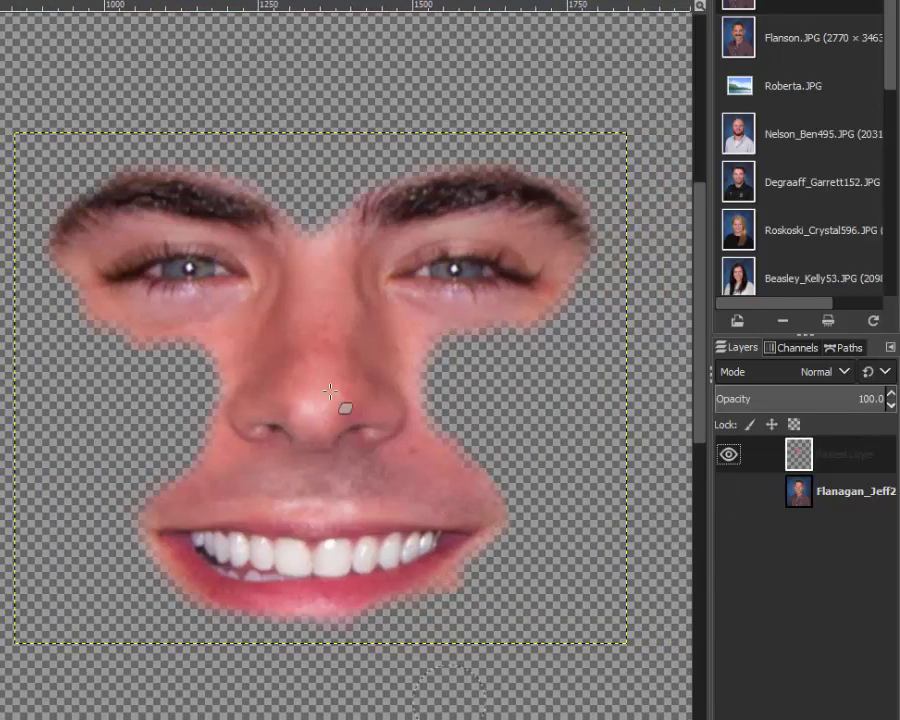
{"action": "mouse_move", "coordinate": [212, 135]}
{"action": "left_mouse_down"}
{"action": "mouse_move", "coordinate": [243, 165]}
{"action": "mouse_move", "coordinate": [499, 146]}
{"action": "mouse_move", "coordinate": [577, 163]}
{"action": "mouse_move", "coordinate": [607, 197]}
{"action": "left_mouse_up"}
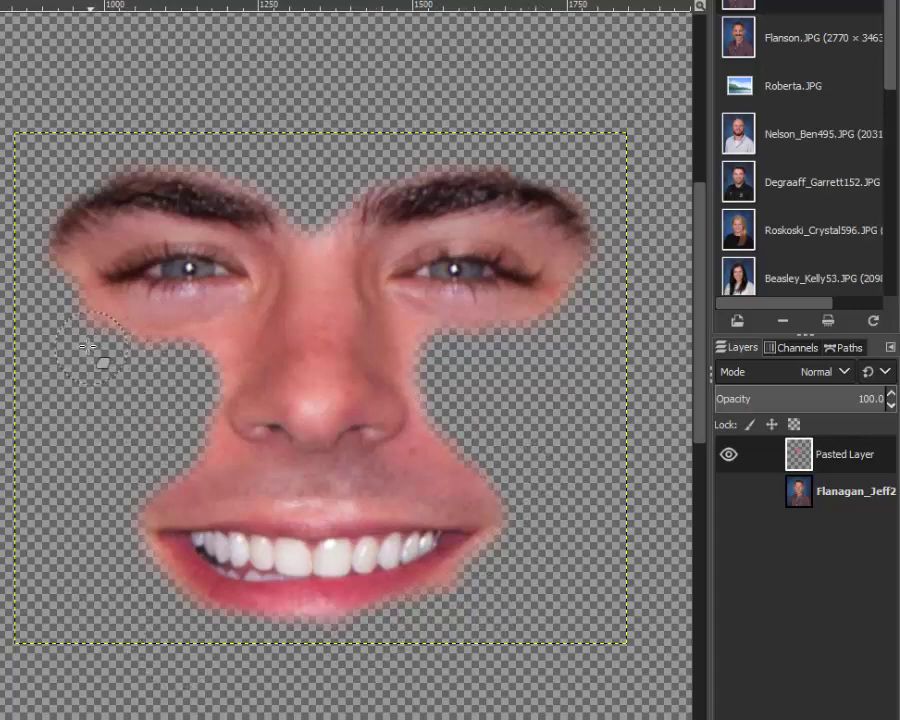
{"action": "left_click", "coordinate": [728, 491]}
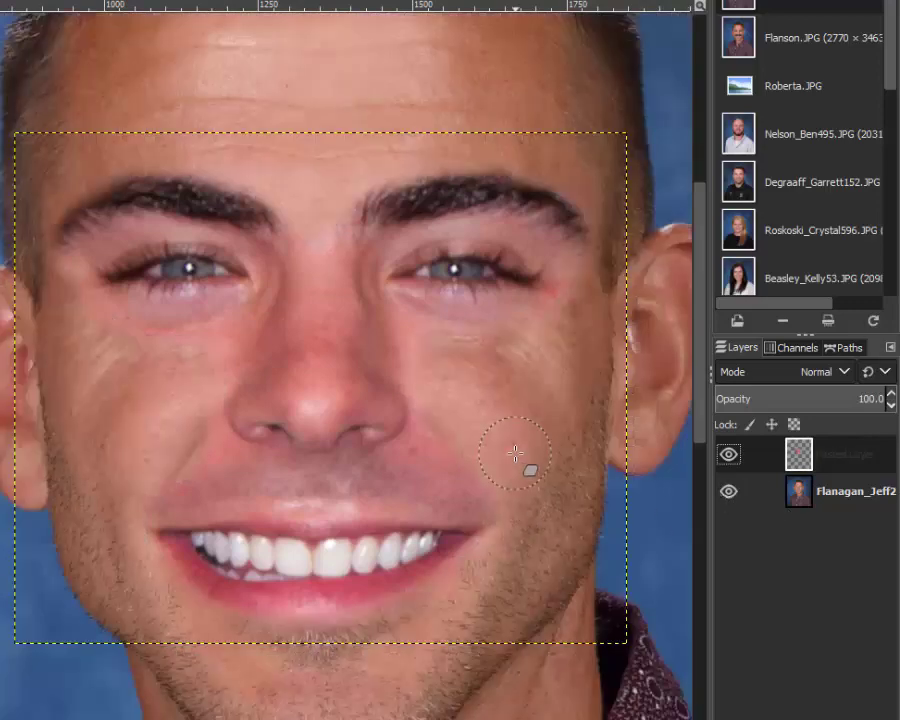
{"action": "scroll", "coordinate": [528, 470], "scroll_direction": "down", "scroll_amount": 4}
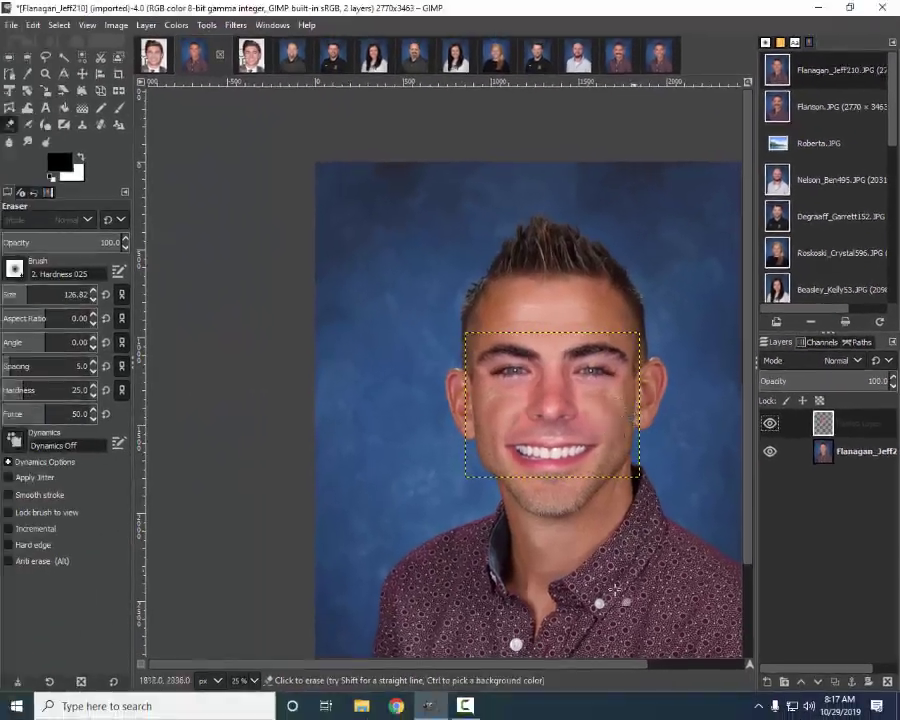
Return to the celebrity source photo with its eyes-nose-mouth outline still in place
{"action": "scroll", "coordinate": [528, 719], "scroll_direction": "right", "scroll_amount": 1}
{"action": "scroll", "coordinate": [587, 667], "scroll_direction": "right", "scroll_amount": 2}
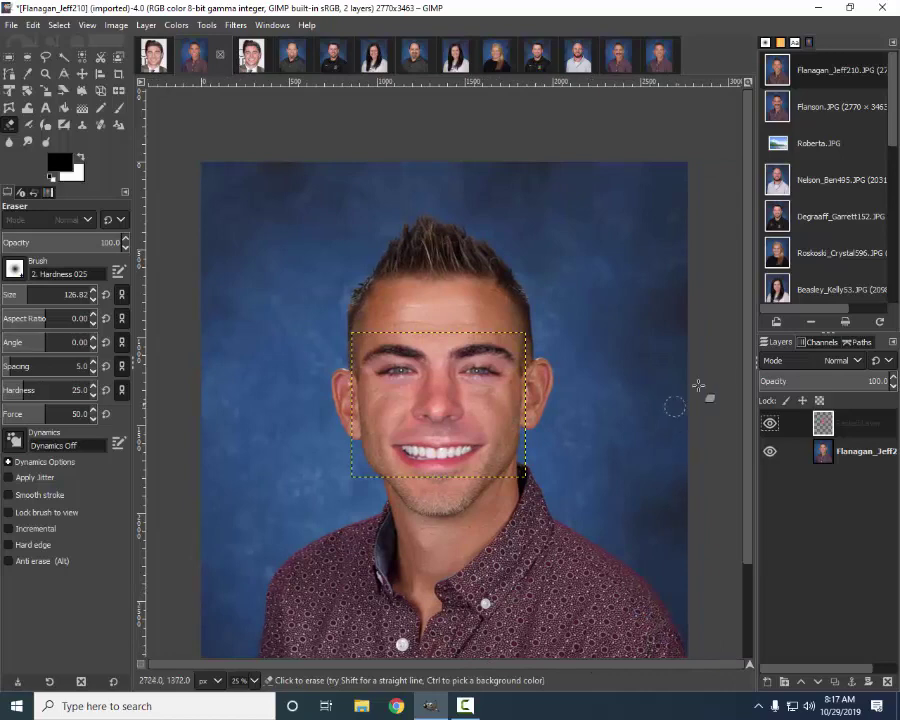
{"action": "scroll", "coordinate": [735, 345], "scroll_direction": "down", "scroll_amount": 1}
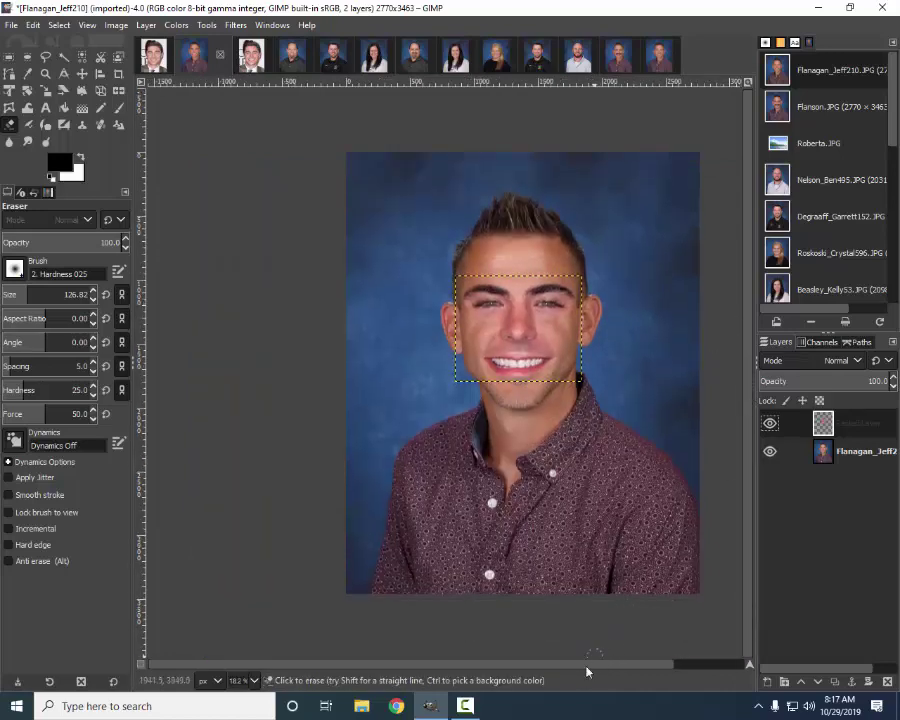
{"action": "scroll", "coordinate": [590, 664], "scroll_direction": "right", "scroll_amount": 2}
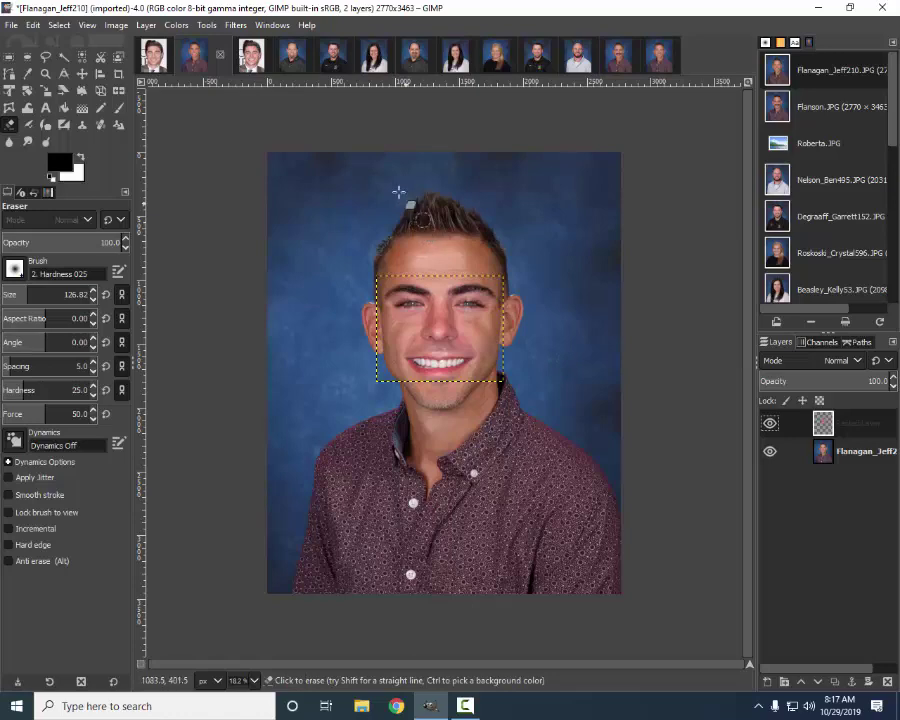
{"action": "left_click", "coordinate": [254, 60]}
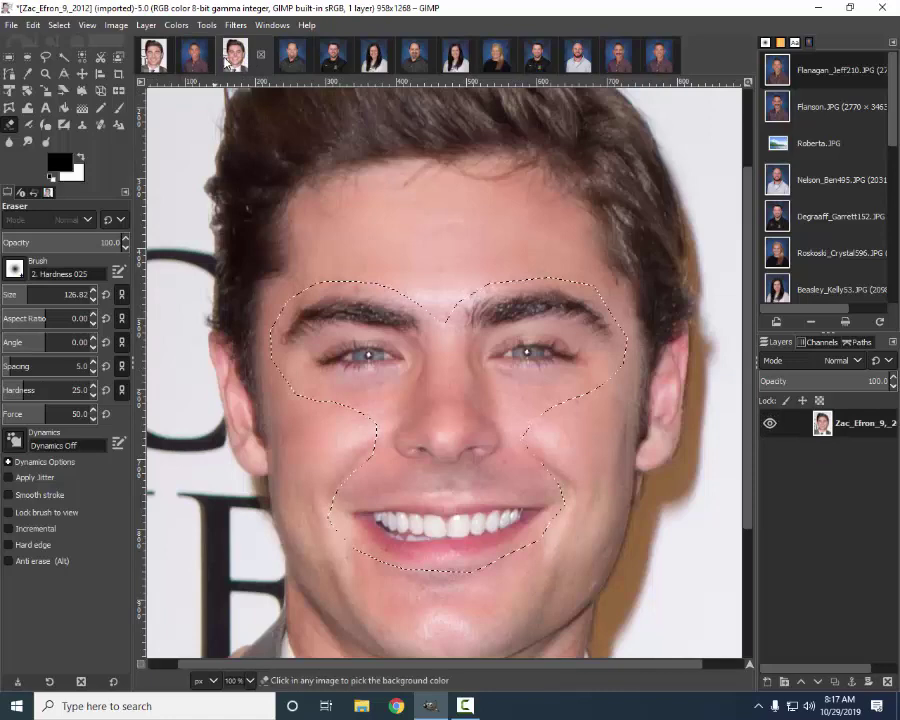
{"action": "key", "text": "ctrl+shift+a"}
{"action": "scroll", "coordinate": [276, 176], "scroll_direction": "down", "scroll_amount": 1}
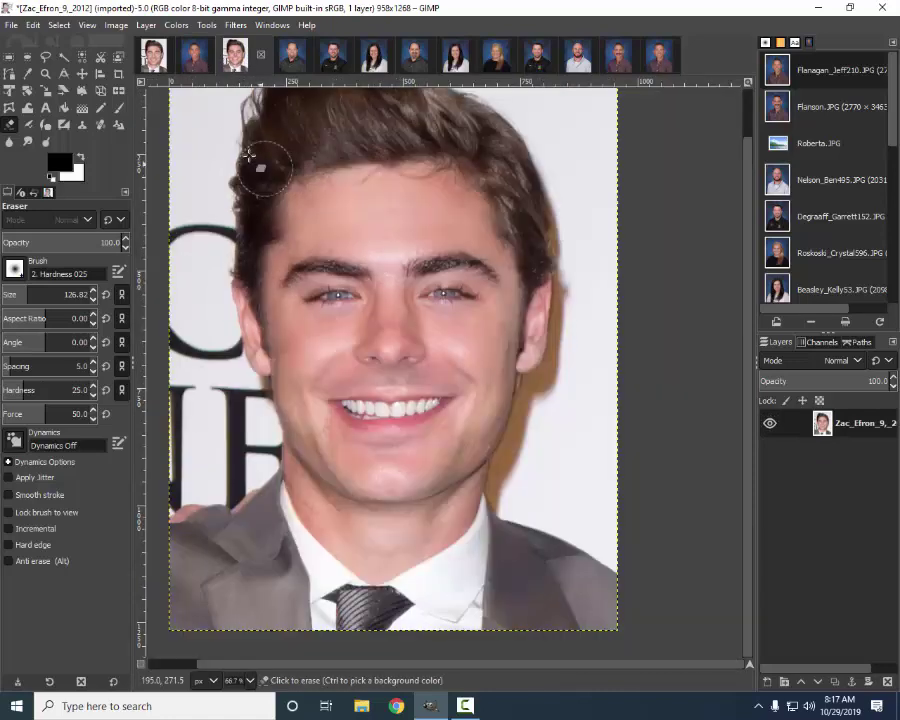
{"action": "left_click", "coordinate": [199, 62]}
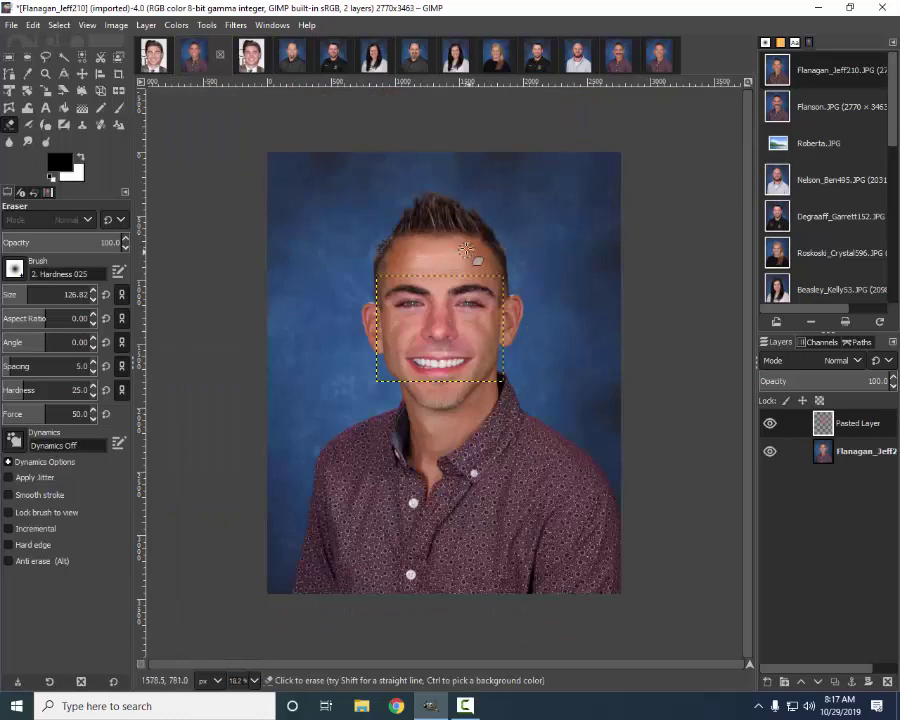
{"action": "left_click", "coordinate": [155, 60]}
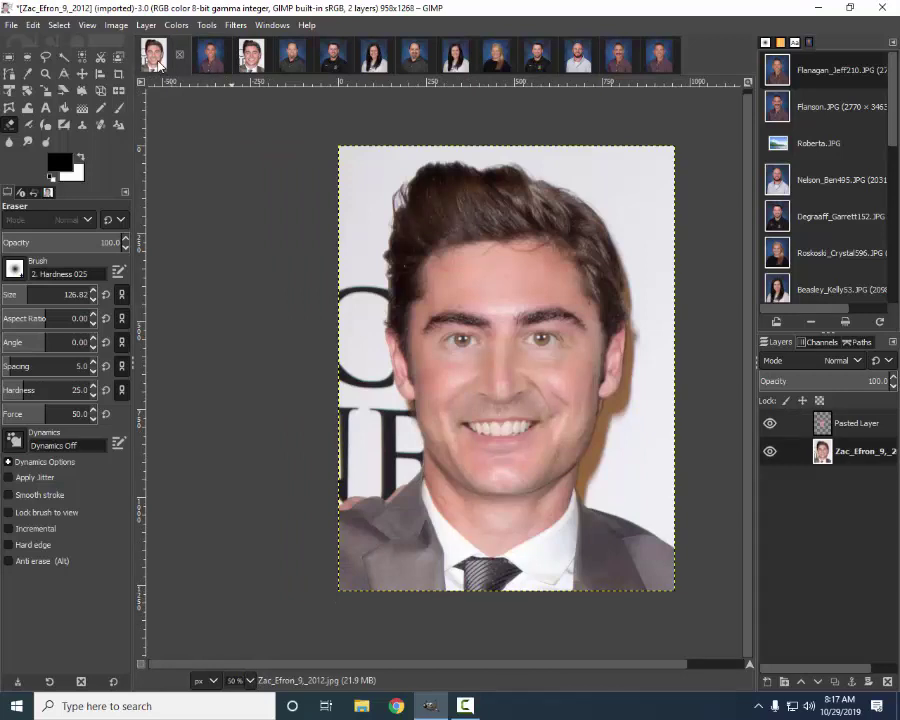
{"action": "left_click", "coordinate": [212, 64]}
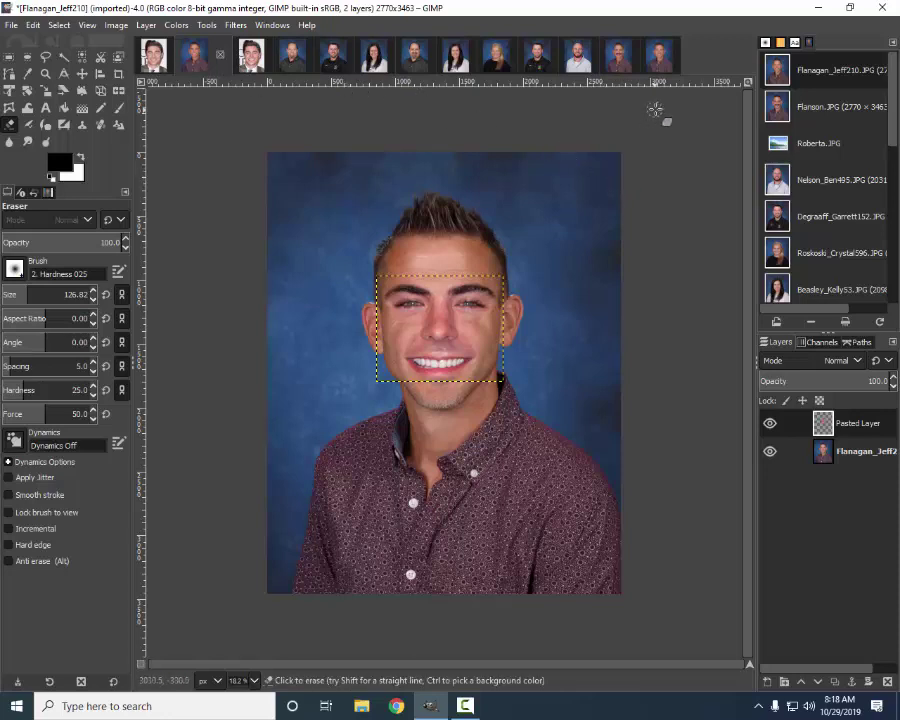
Compare the goatee portrait's versions: original, spiky-haired teacher, swapped features, and mustached
{"action": "left_click", "coordinate": [414, 67]}
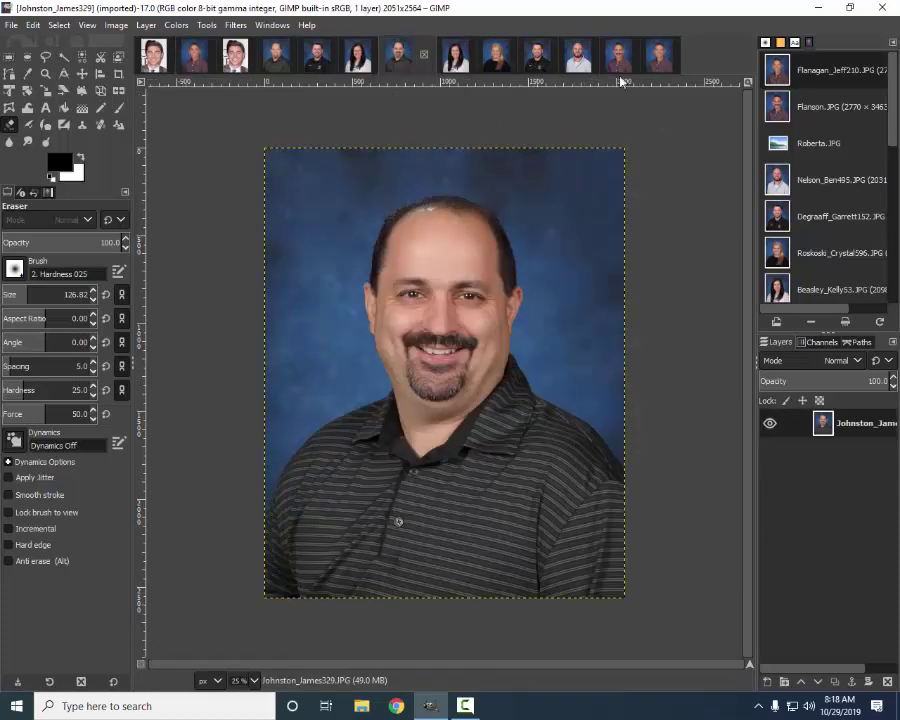
{"action": "left_click", "coordinate": [663, 64]}
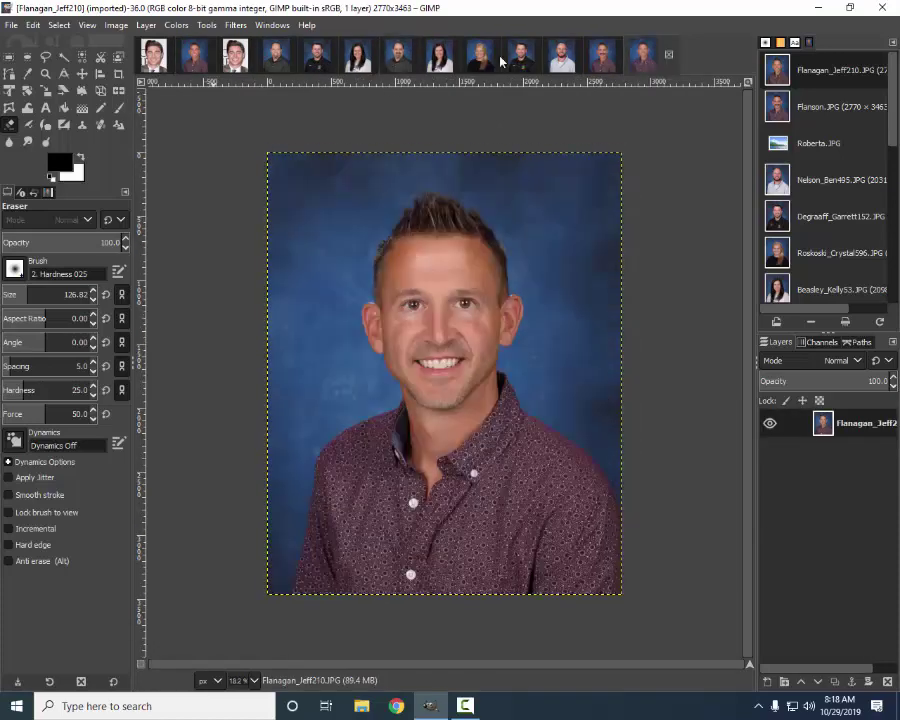
{"action": "left_click", "coordinate": [402, 60]}
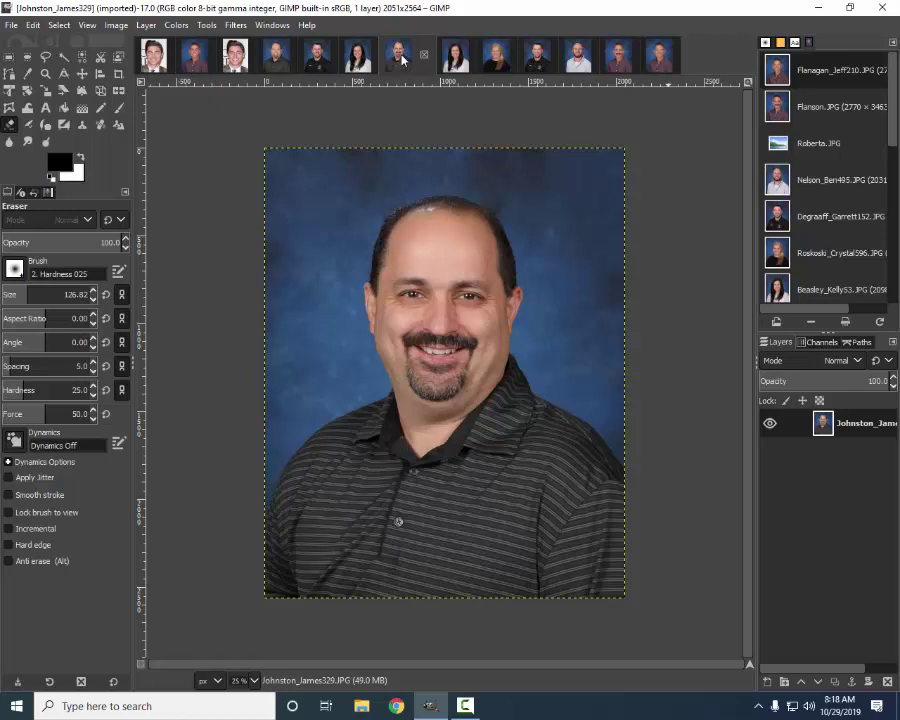
{"action": "left_click", "coordinate": [278, 63]}
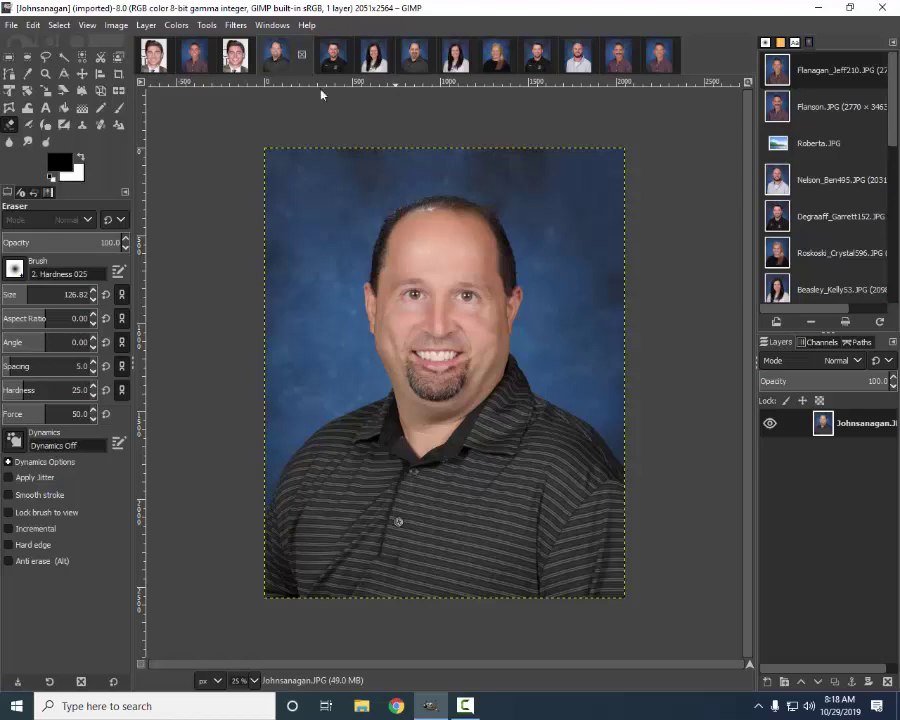
{"action": "left_click", "coordinate": [618, 66]}
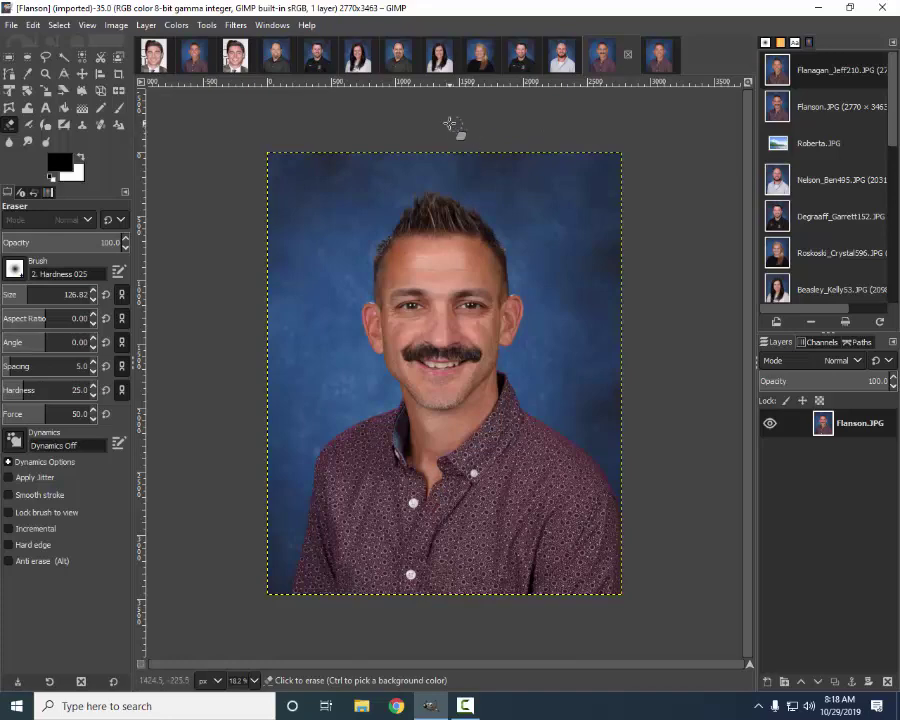
Browse the blonde, dark-haired, black-polo and bald bearded portraits, ending on Degrafson.JPG
{"action": "left_click", "coordinate": [440, 55]}
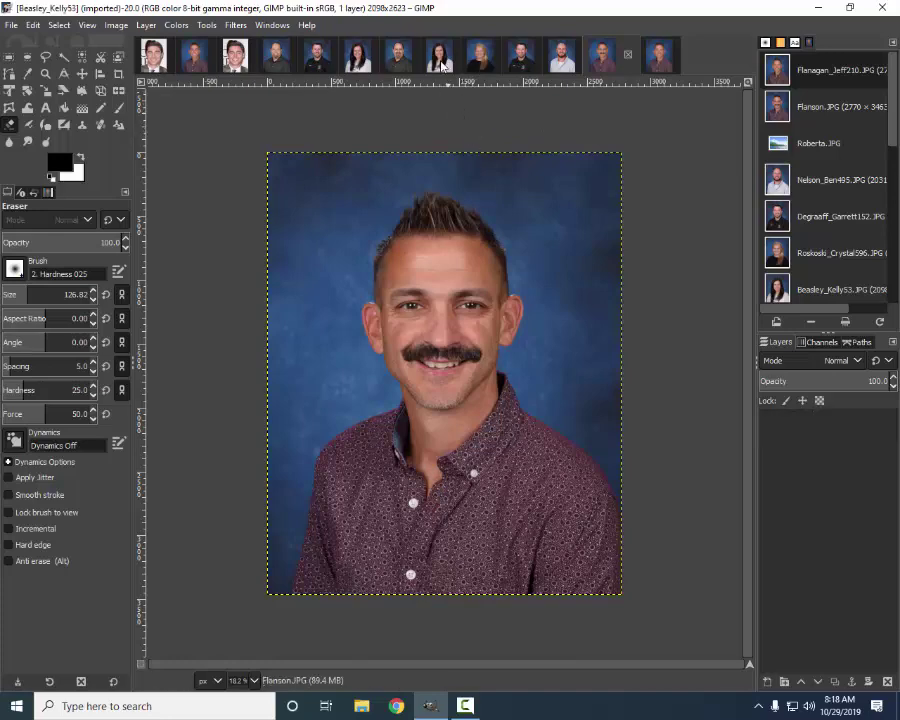
{"action": "left_click", "coordinate": [490, 67]}
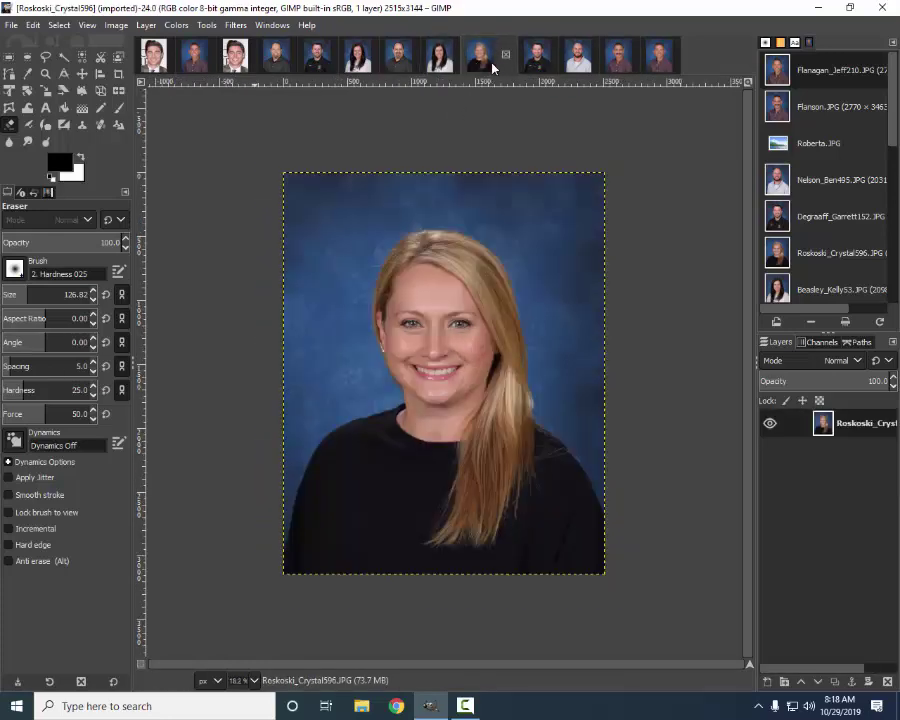
{"action": "left_click", "coordinate": [360, 60]}
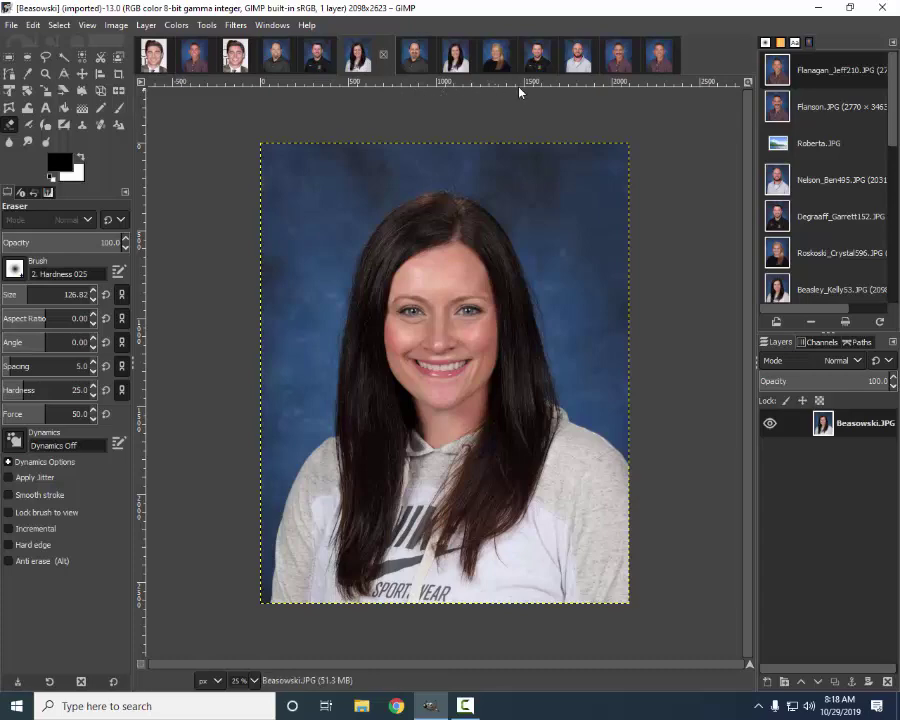
{"action": "left_click", "coordinate": [538, 60]}
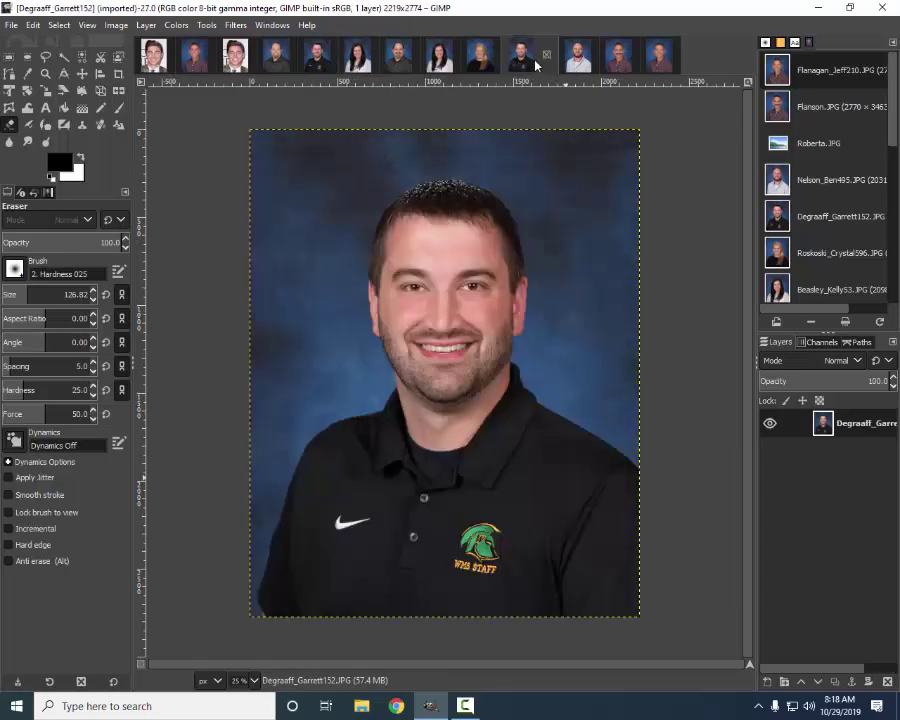
{"action": "left_click", "coordinate": [577, 60]}
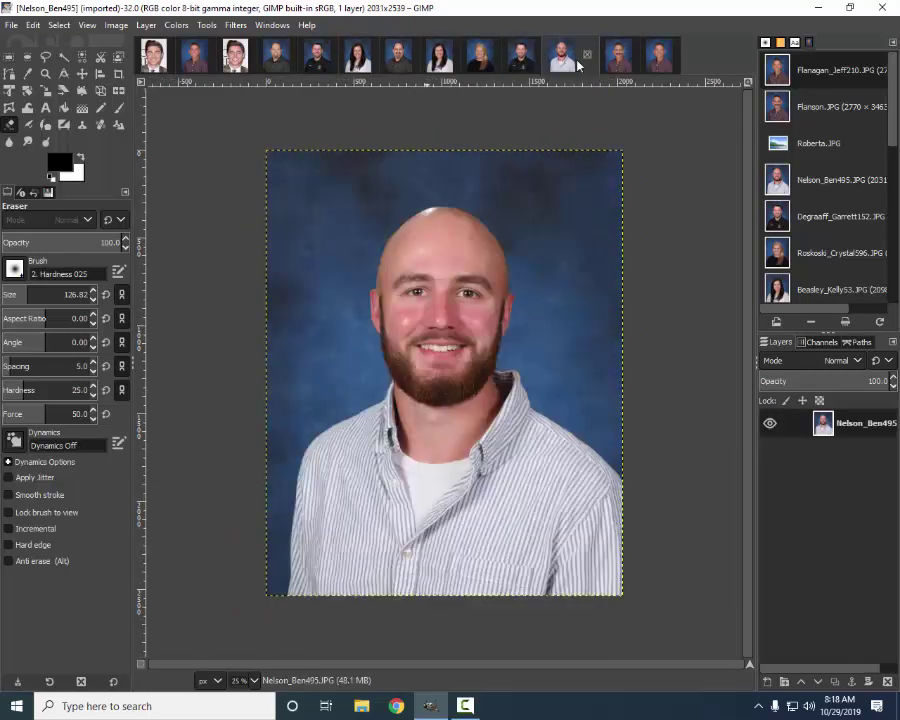
{"action": "left_click", "coordinate": [319, 69]}
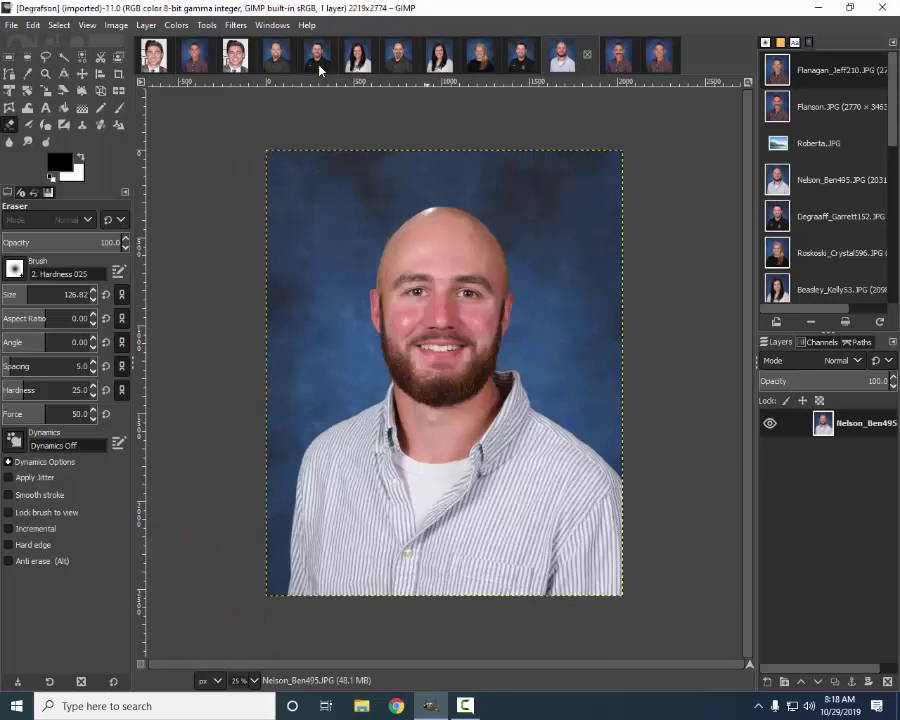